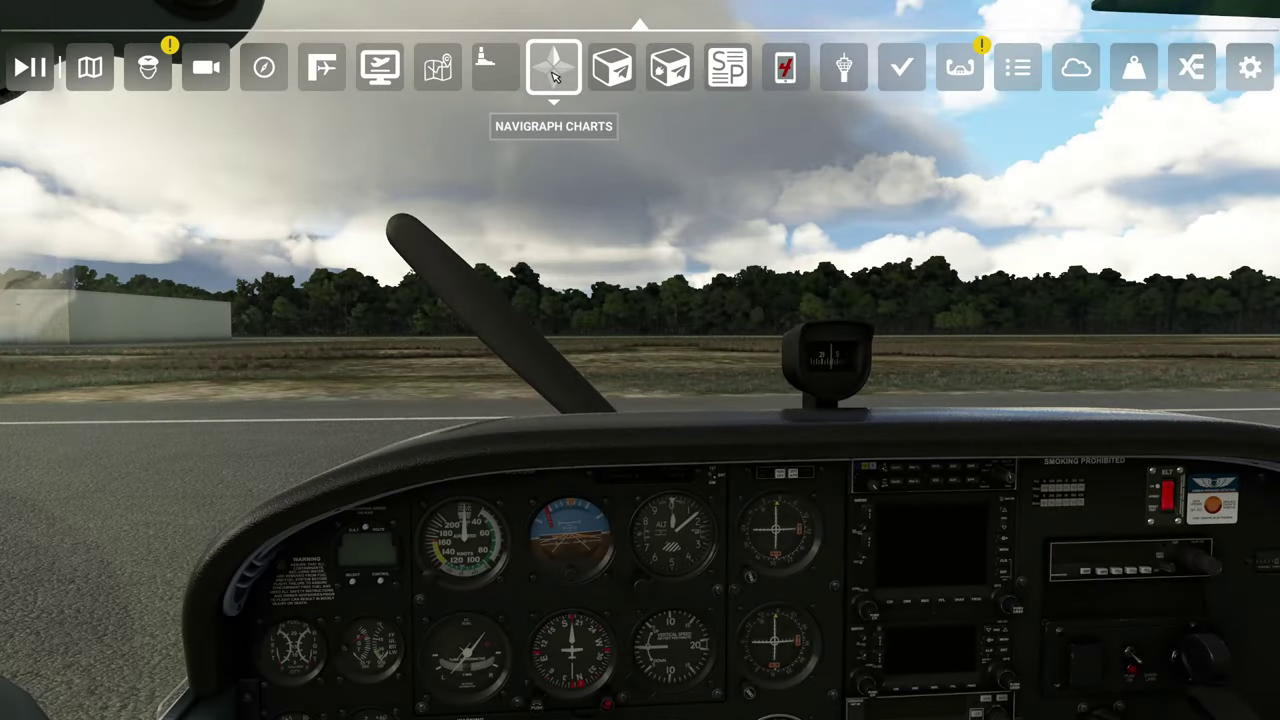
# - Open the in-sim Navigraph Charts panel and view the KBWI 10-9 Airport, Airport Info chart
pyautogui.click(553, 70)
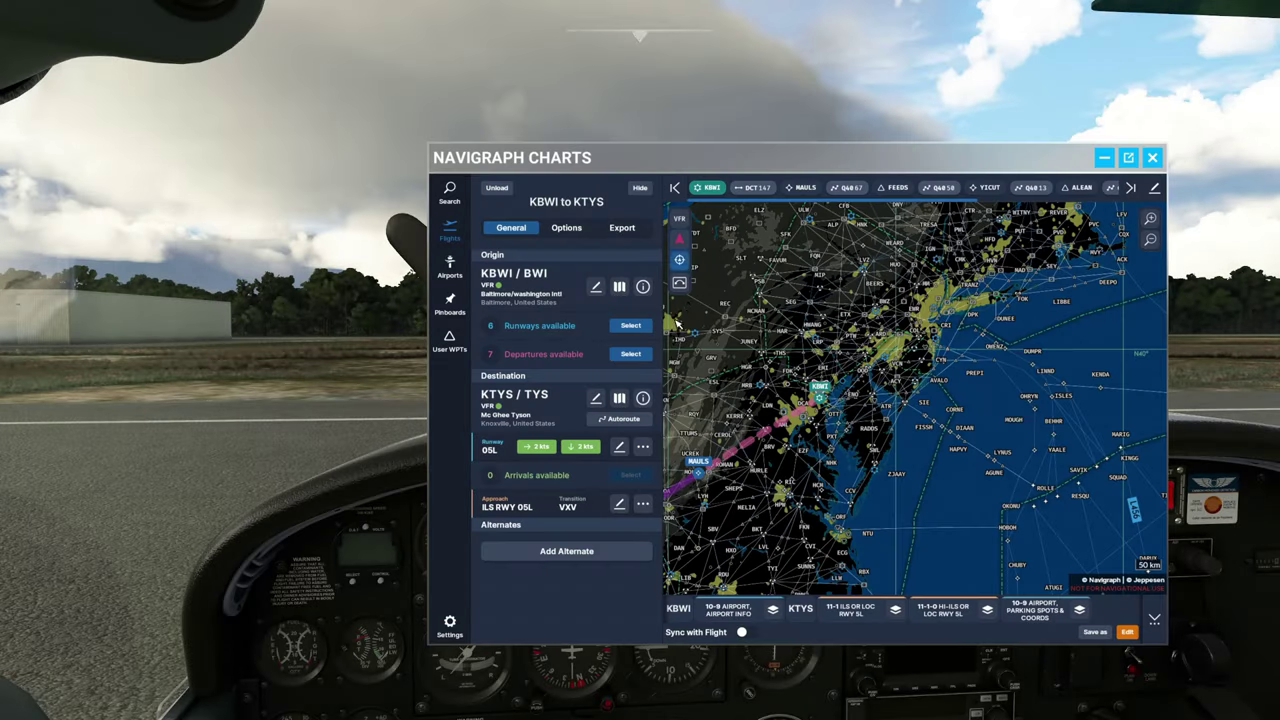
pyautogui.click(728, 610)
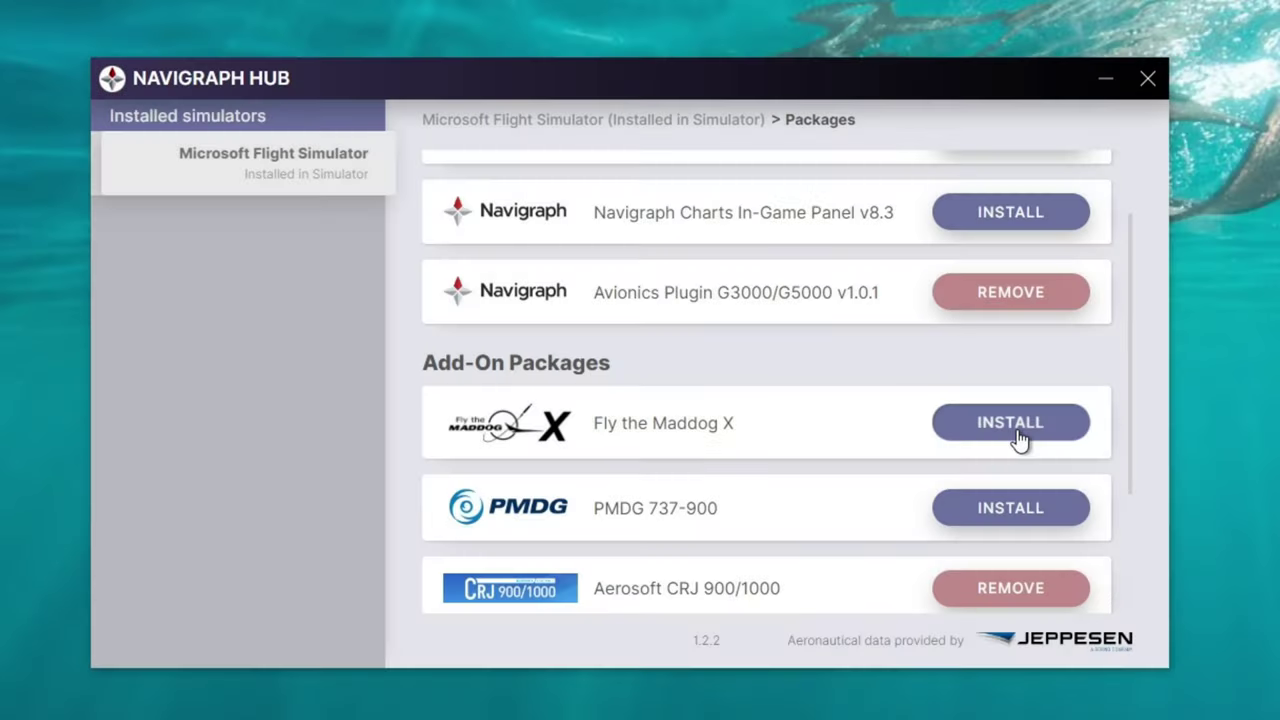
# - Install the Fly the Maddog X, PMDG 737-900 and Navigraph Charts In-Game Panel v8.3 packages
pyautogui.click(1018, 440)
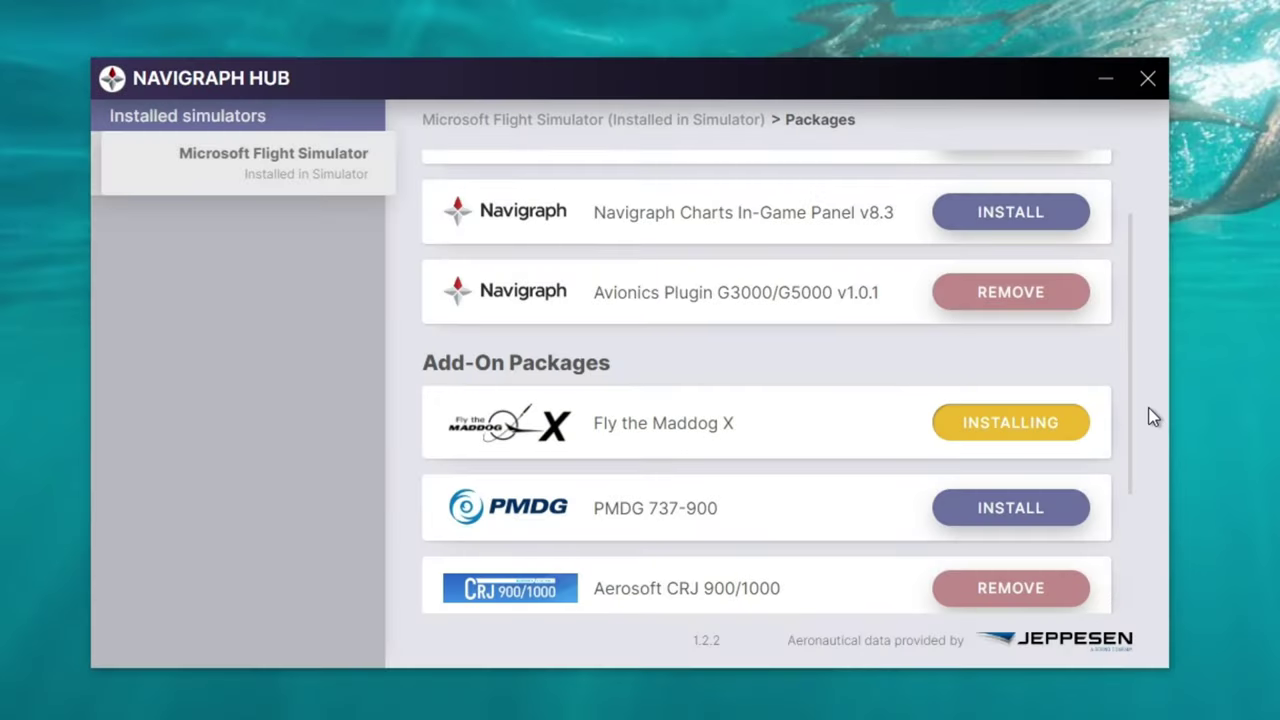
pyautogui.click(1018, 518)
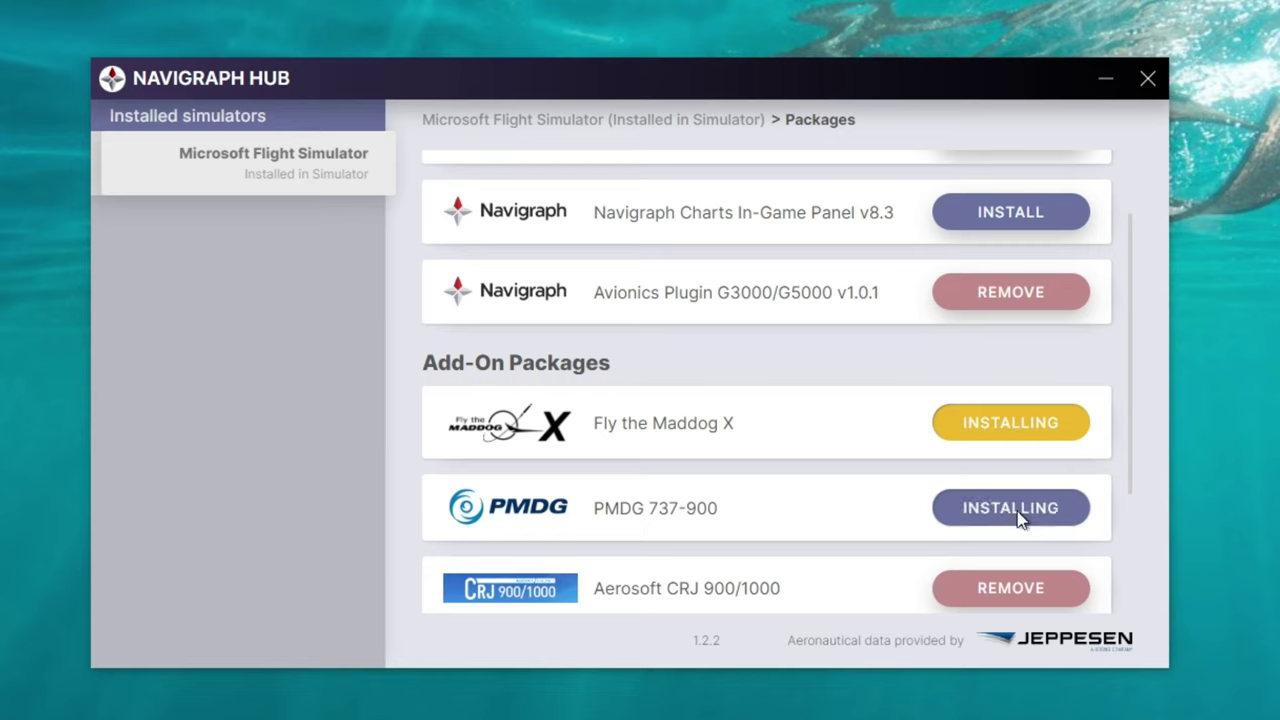
pyautogui.click(1010, 215)
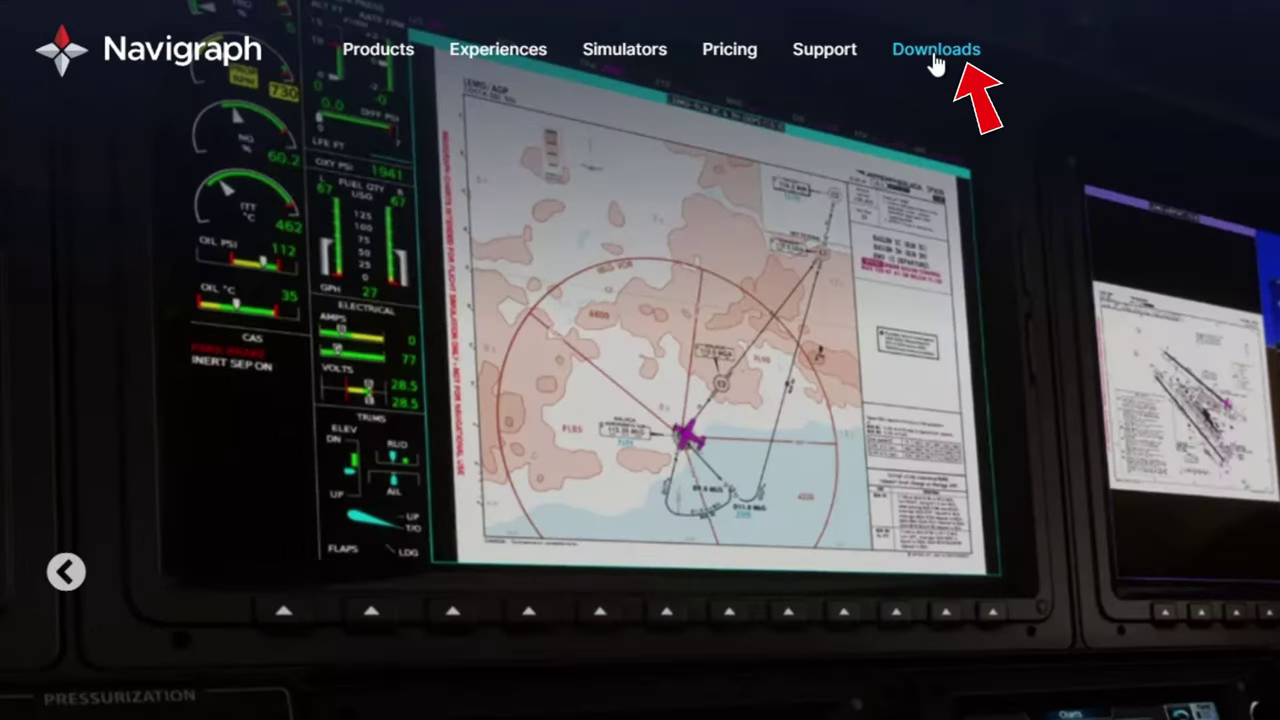
# - Go to the Navigraph Downloads page and scroll through its Charts platform options
pyautogui.click(935, 63)
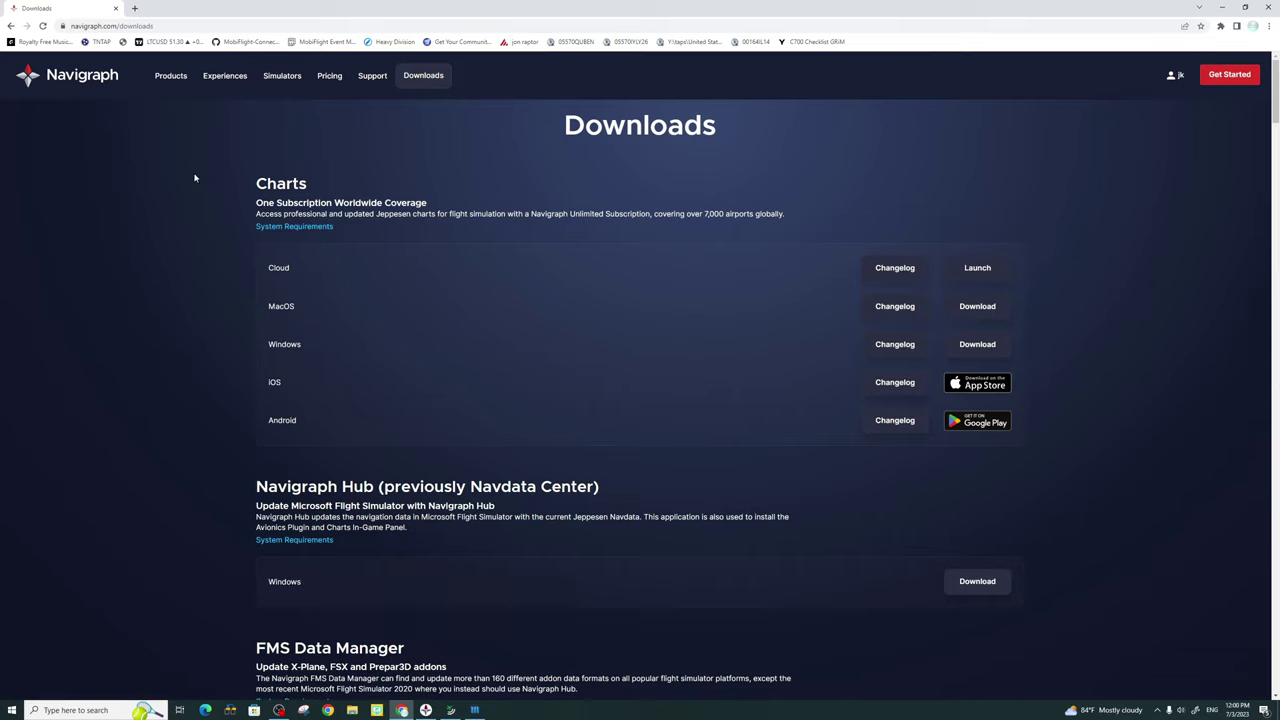
pyautogui.scroll(-2, 194, 186)
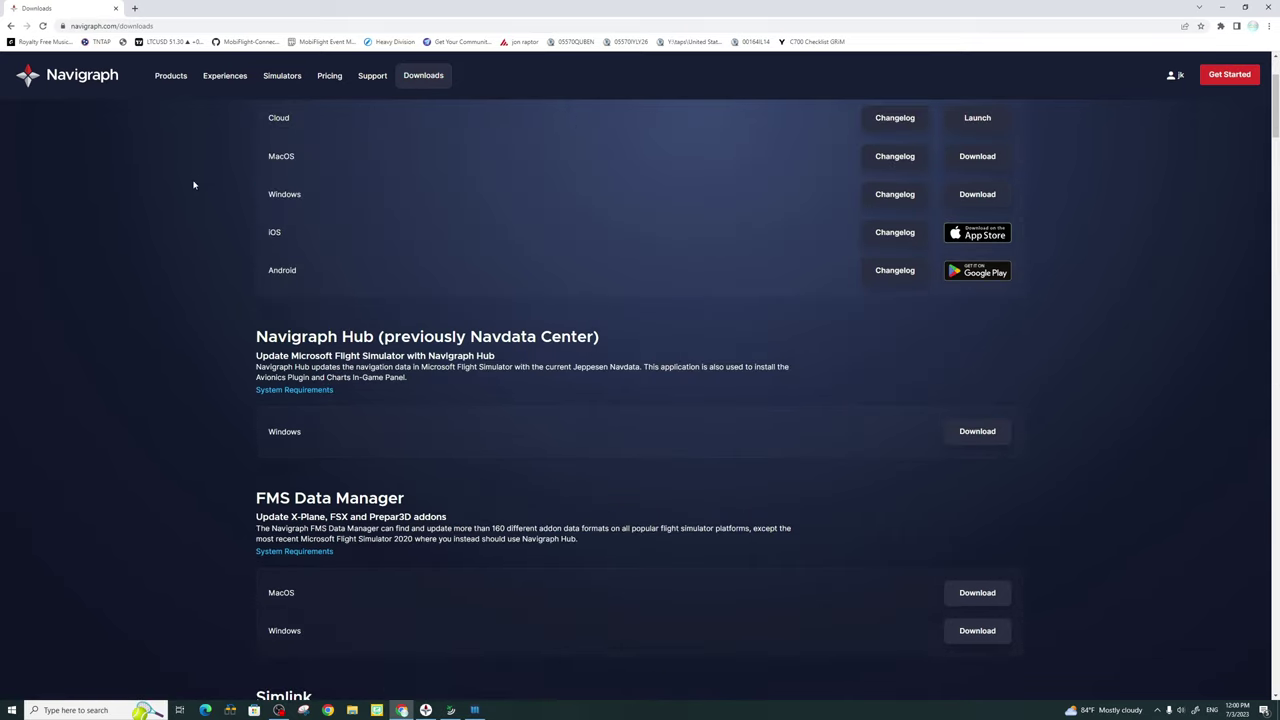
pyautogui.scroll(2, 194, 184)
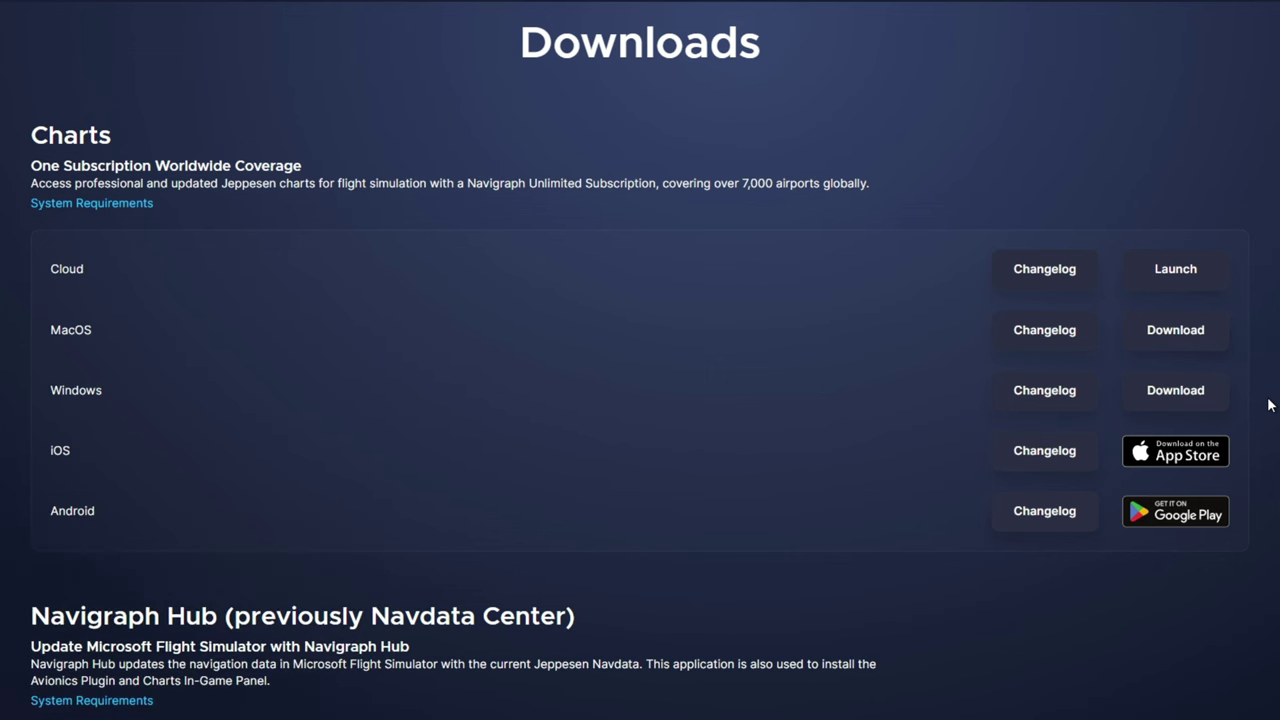
pyautogui.scroll(-3, 1270, 403)
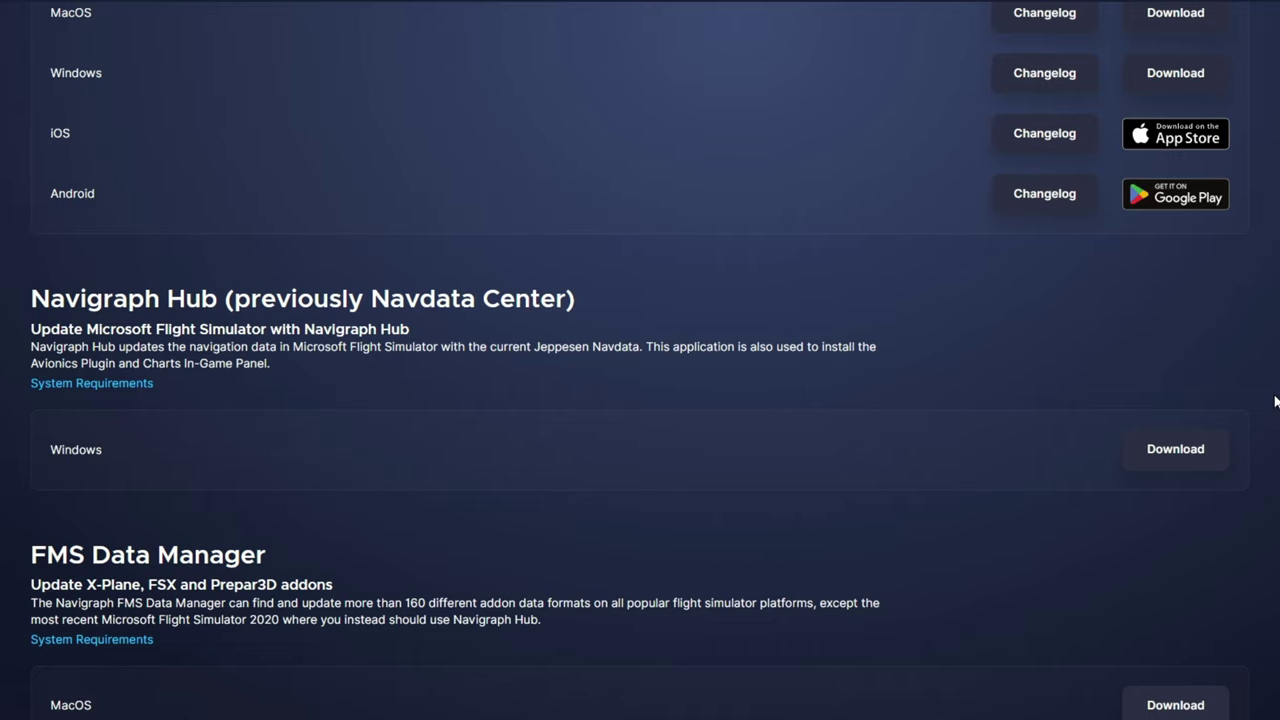
pyautogui.scroll(-2, 1276, 401)
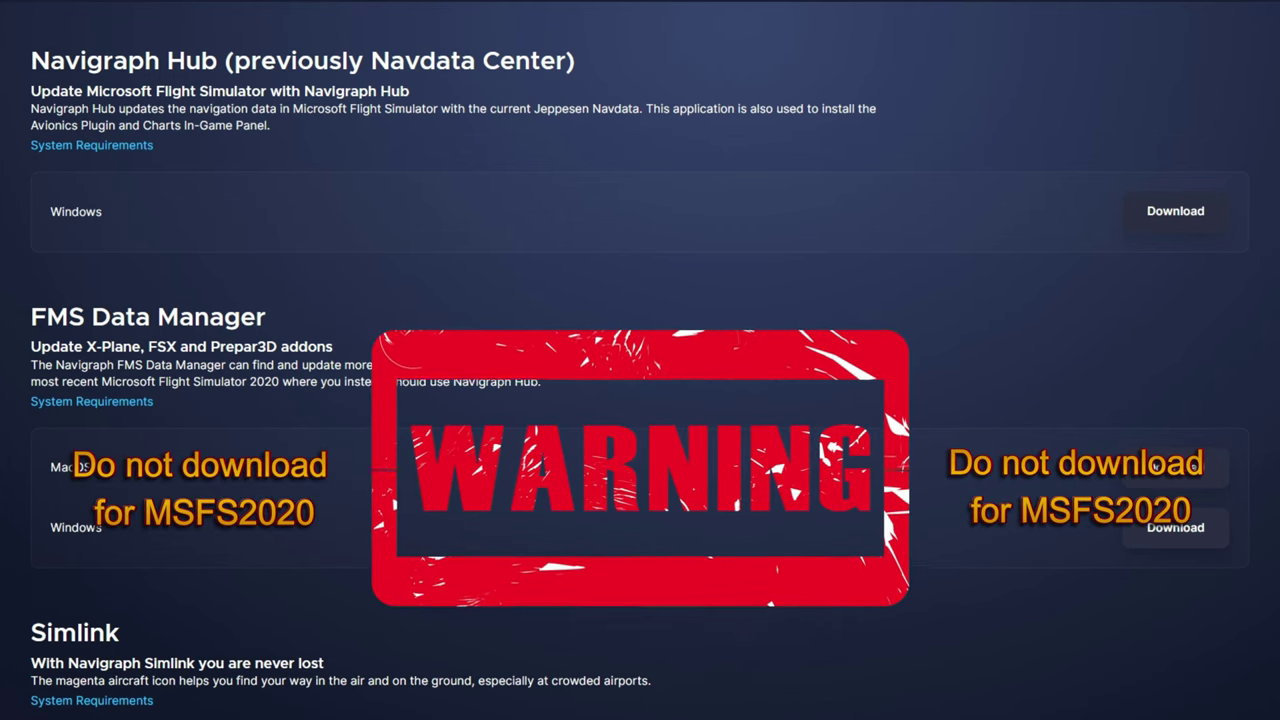
pyautogui.scroll(-2, 640, 360)
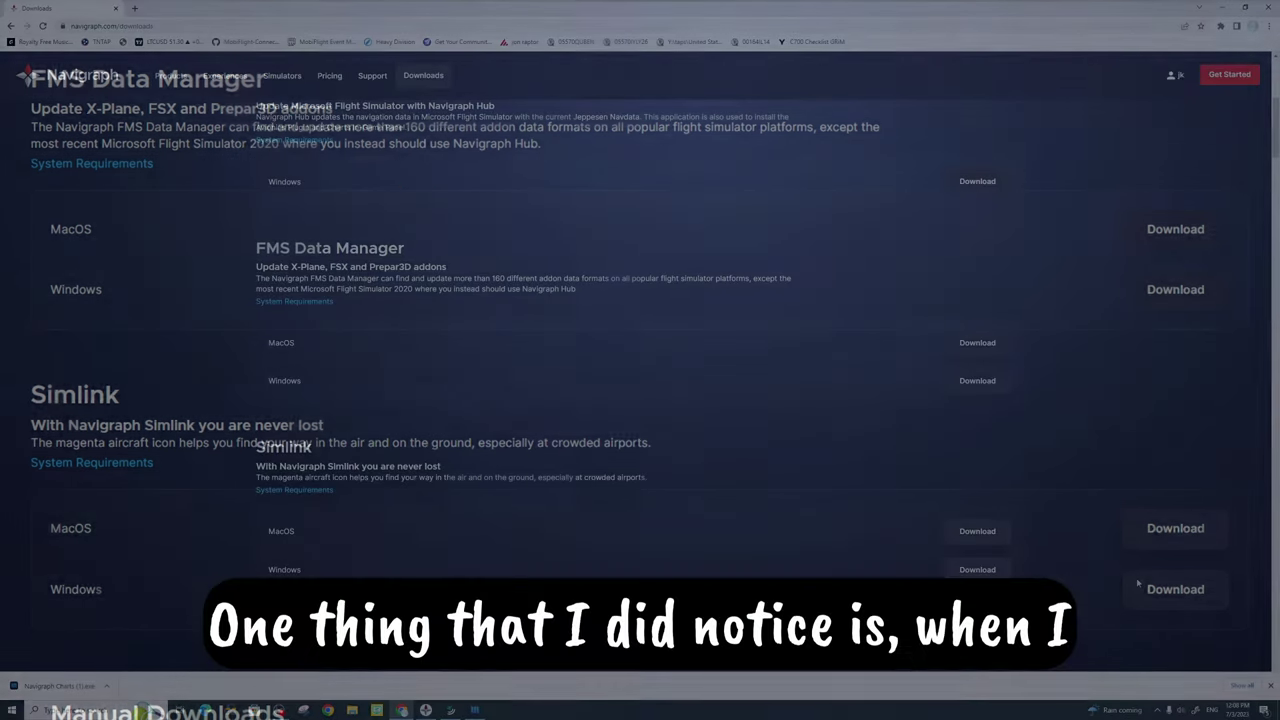
pyautogui.scroll(4, 1140, 578)
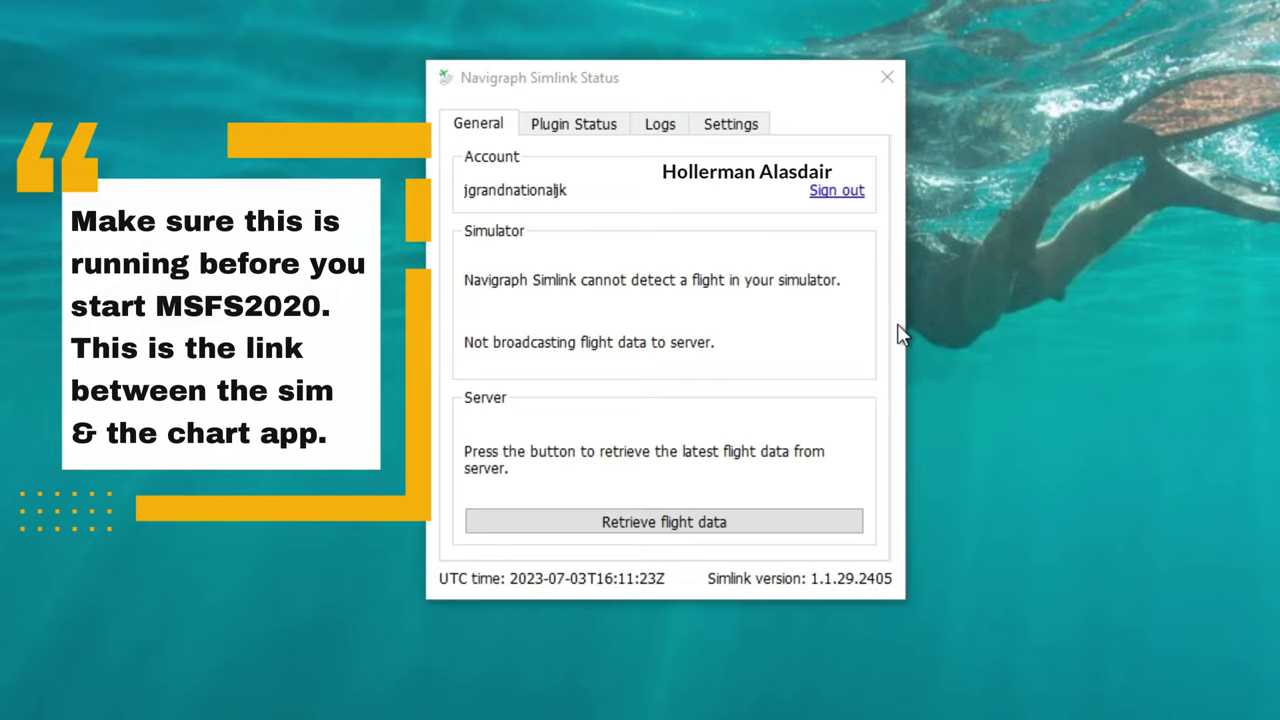
# - View the Simlink Settings options, then close the Simlink Status window
pyautogui.click(728, 122)
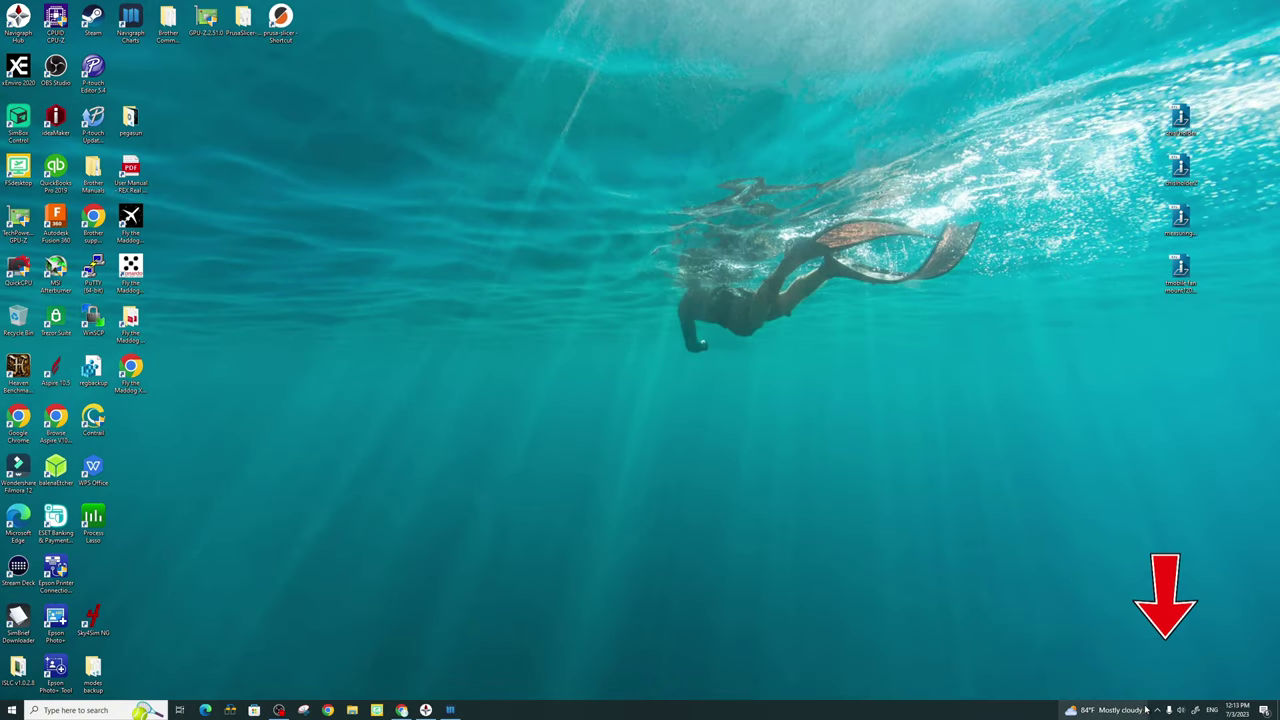
pyautogui.click(1158, 711)
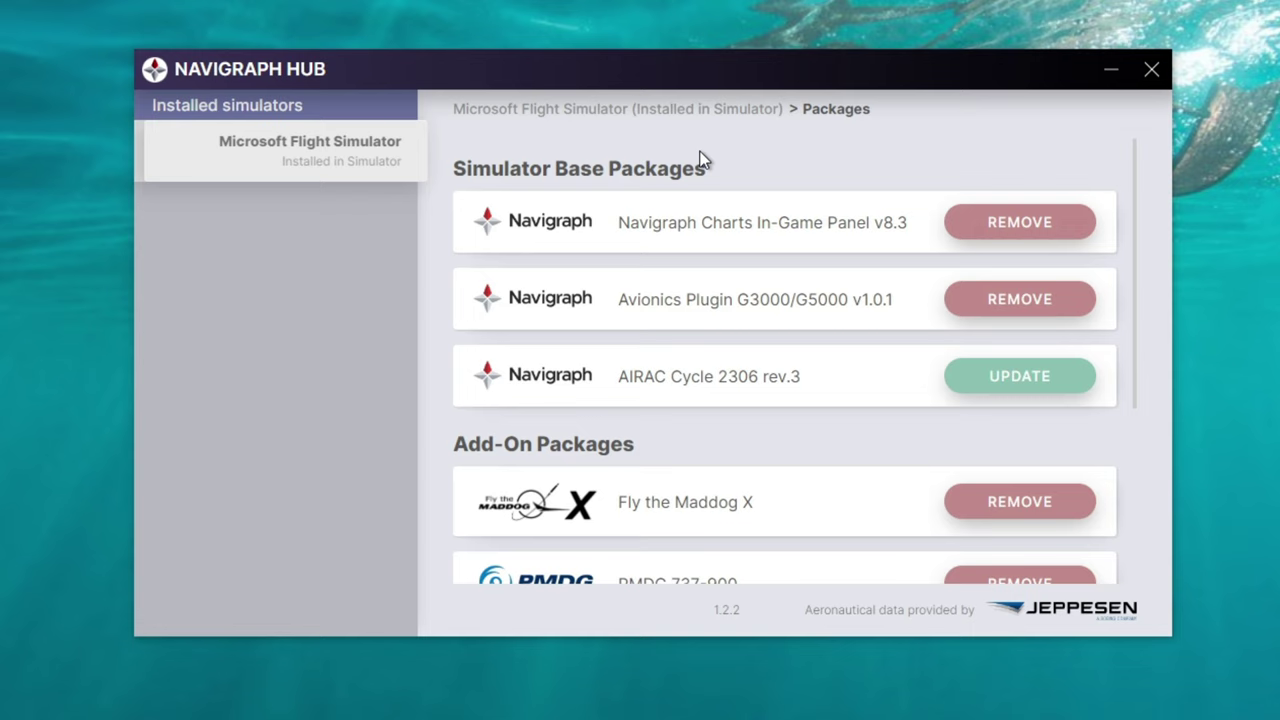
# - Scroll the package list and update AIRAC Cycle 2306 rev.3 navigation data
pyautogui.scroll(-3, 736, 389)
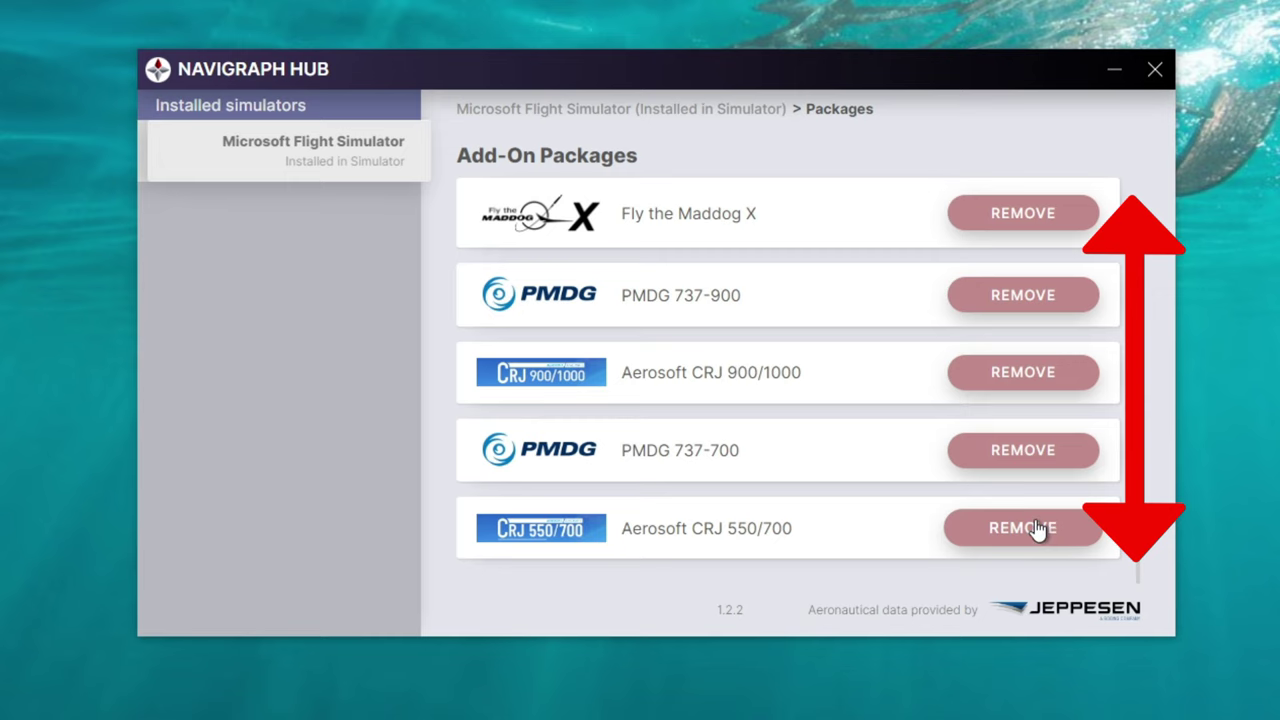
pyautogui.scroll(3, 1030, 525)
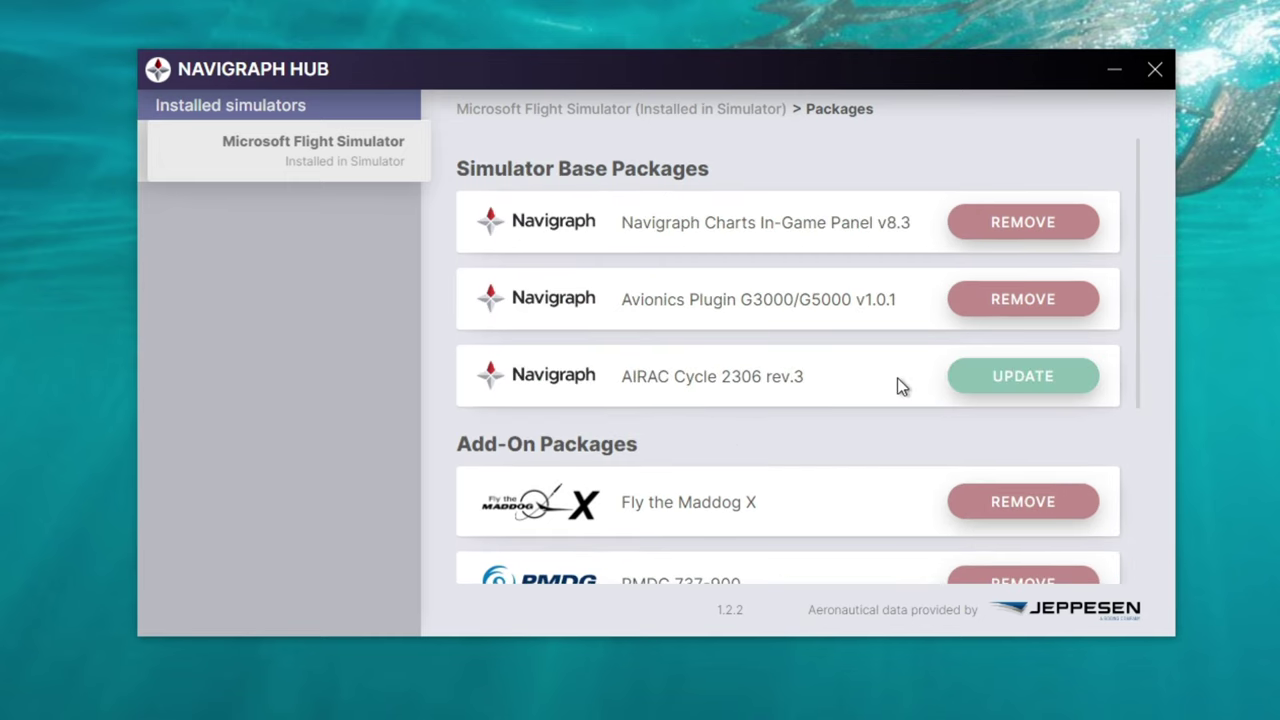
pyautogui.click(1038, 382)
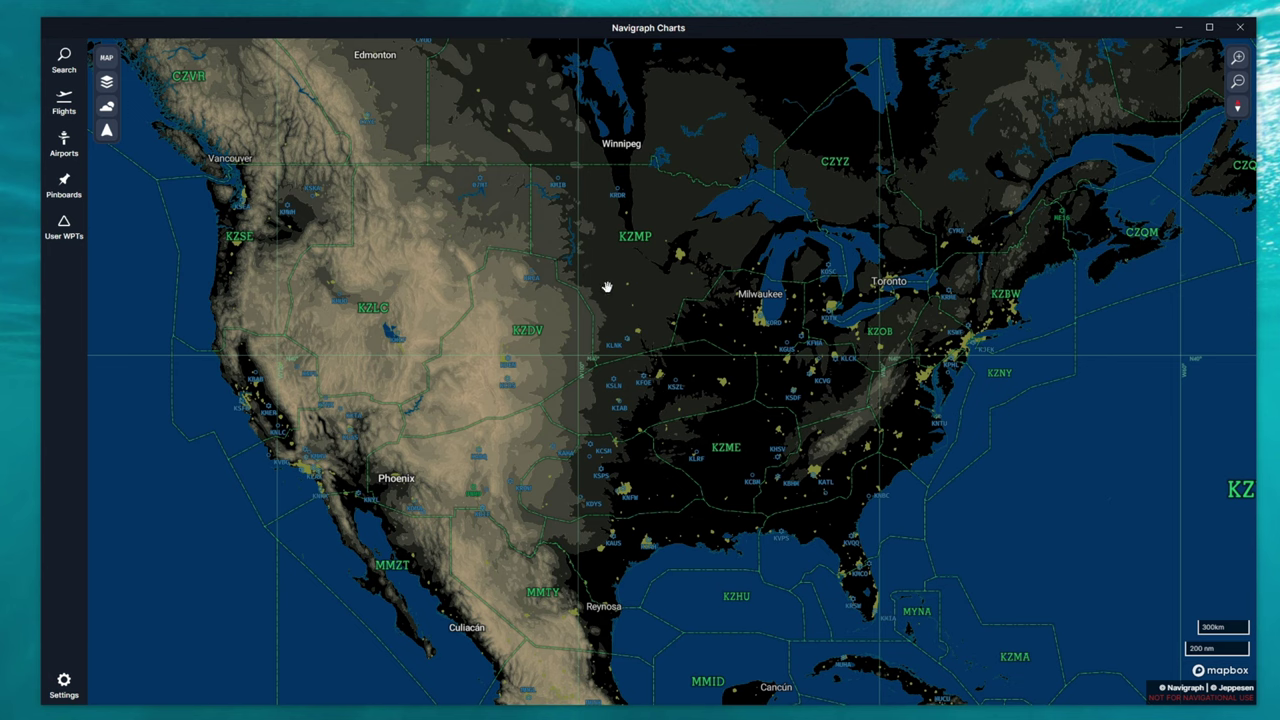
# - In Settings, check for a software update and dismiss the notice that version 8.28.0 is current
pyautogui.click(64, 683)
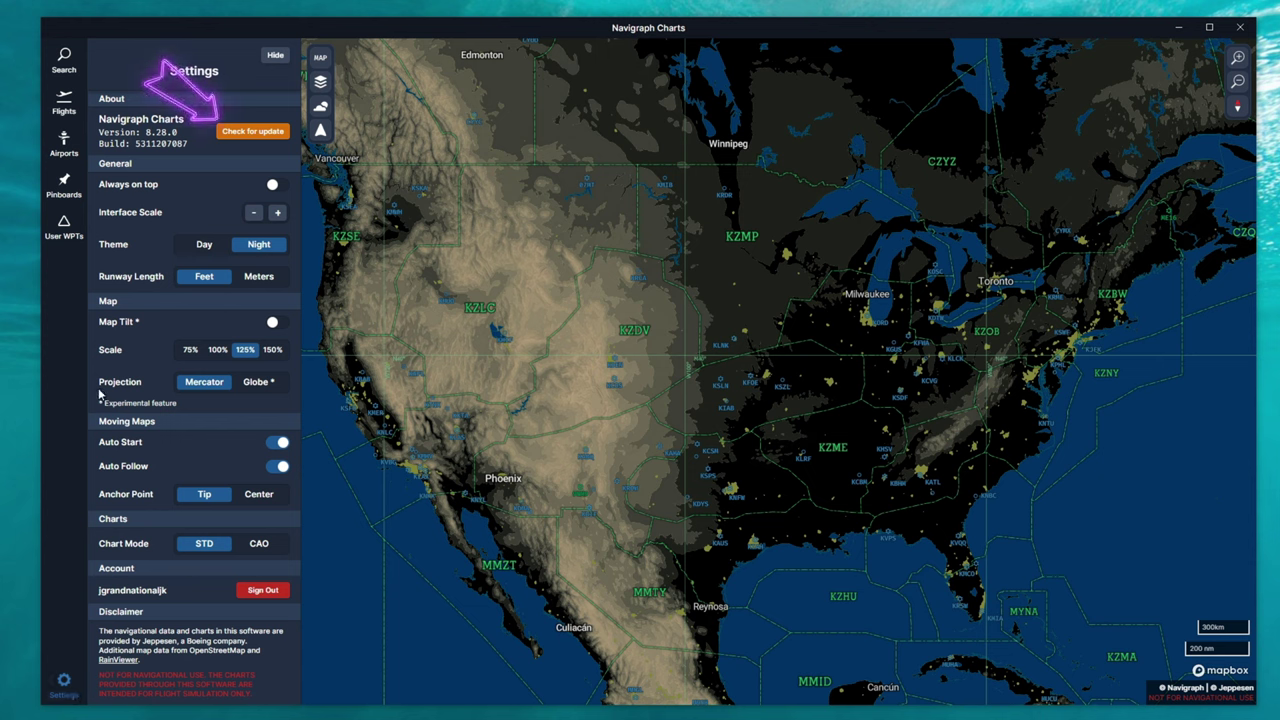
pyautogui.click(262, 133)
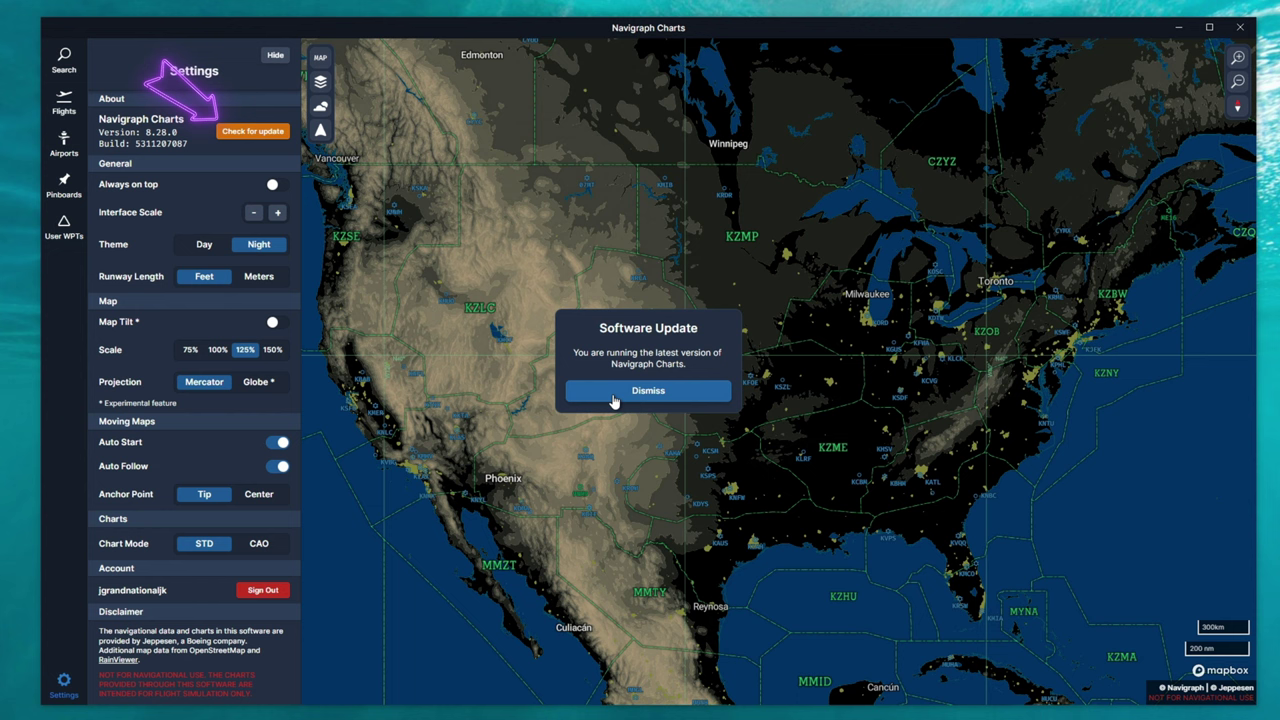
pyautogui.click(612, 393)
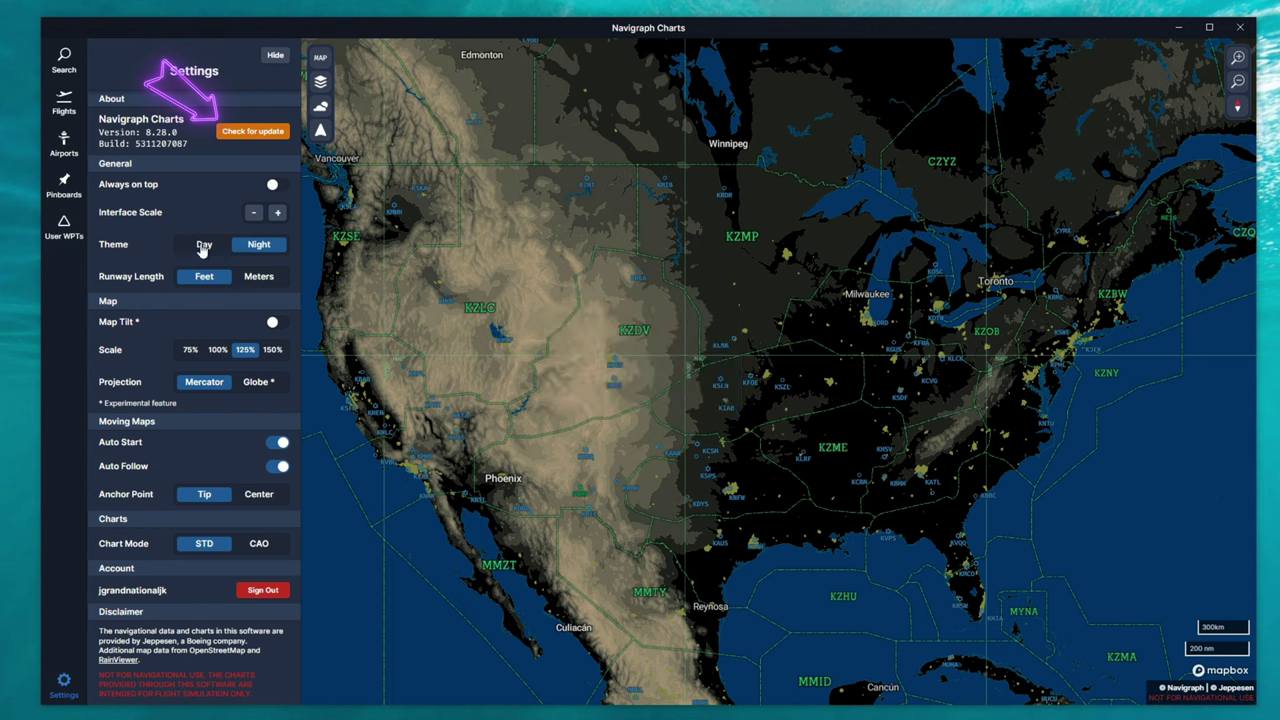
# - Toggle Always on top on and off twice, leaving it switched off
pyautogui.click(278, 187)
pyautogui.click(281, 188)
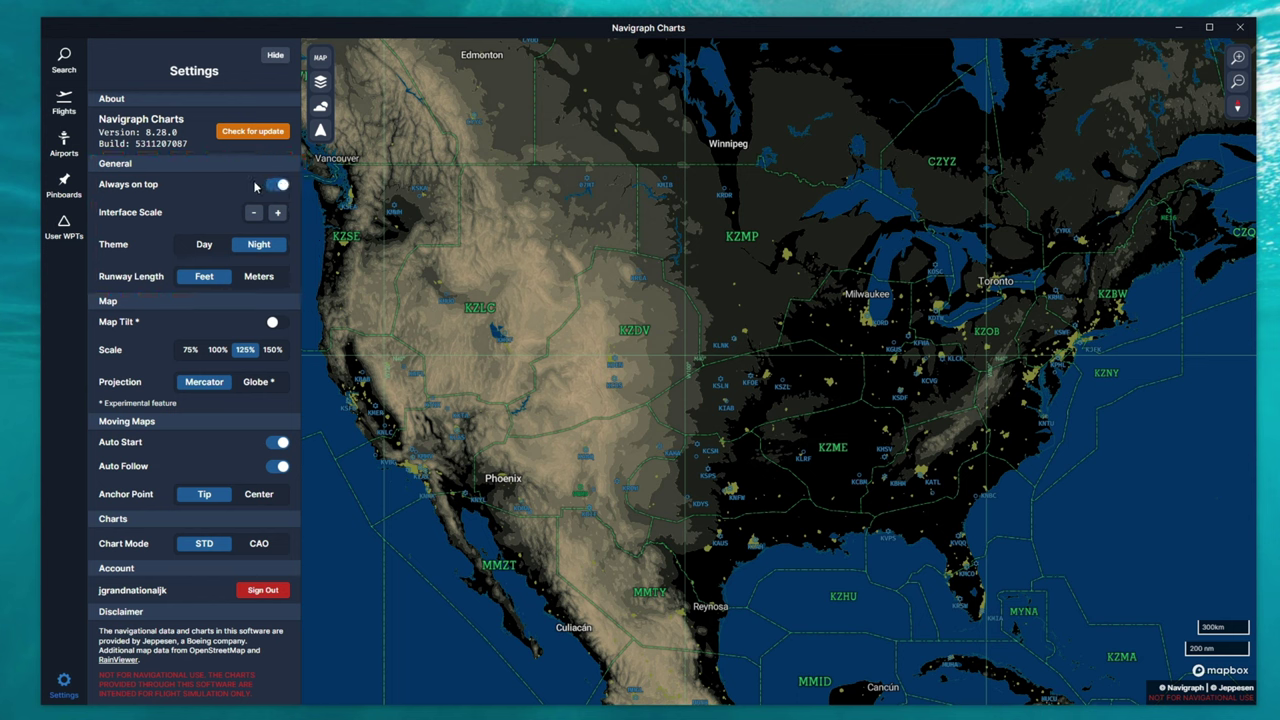
pyautogui.click(278, 194)
pyautogui.click(278, 192)
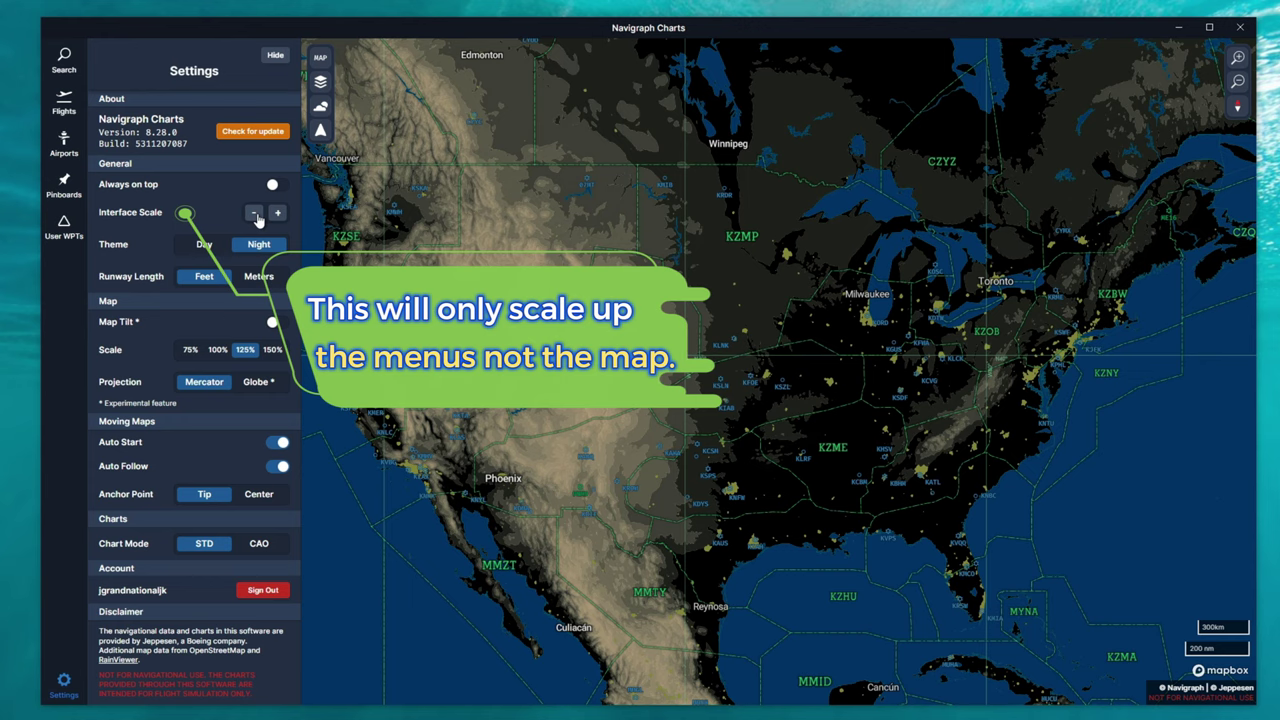
pyautogui.click(277, 213)
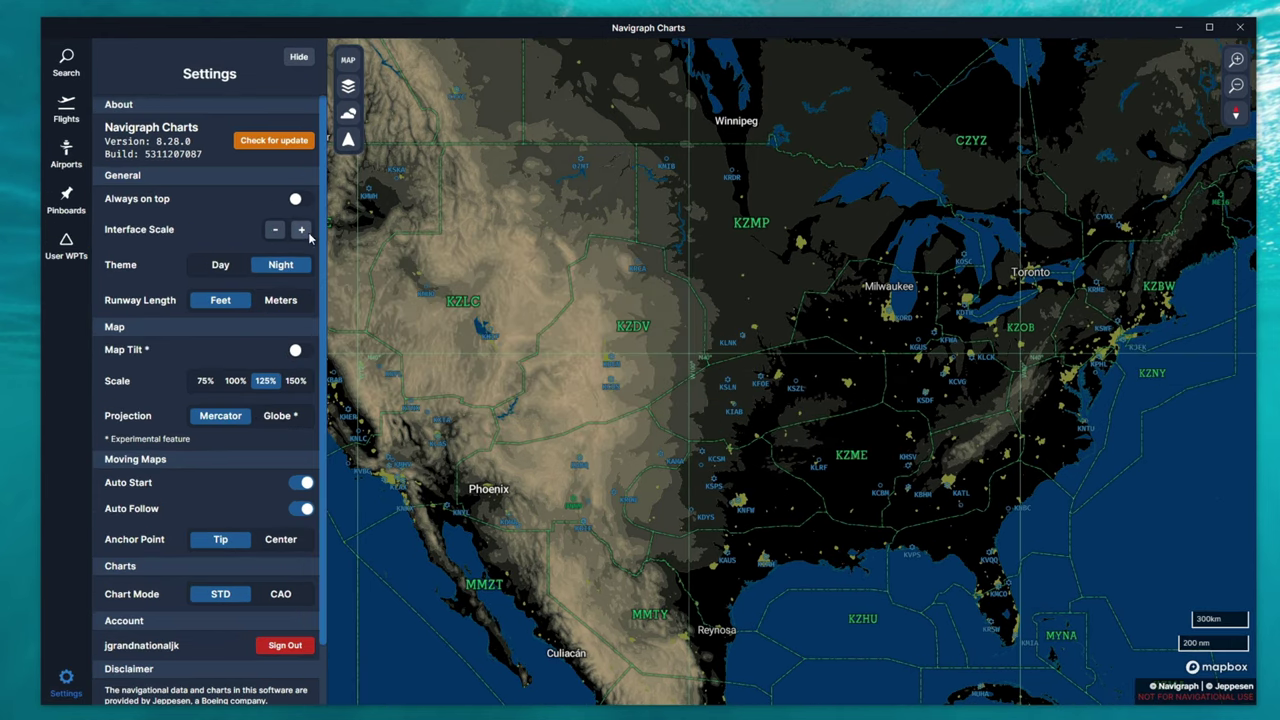
pyautogui.click(307, 234)
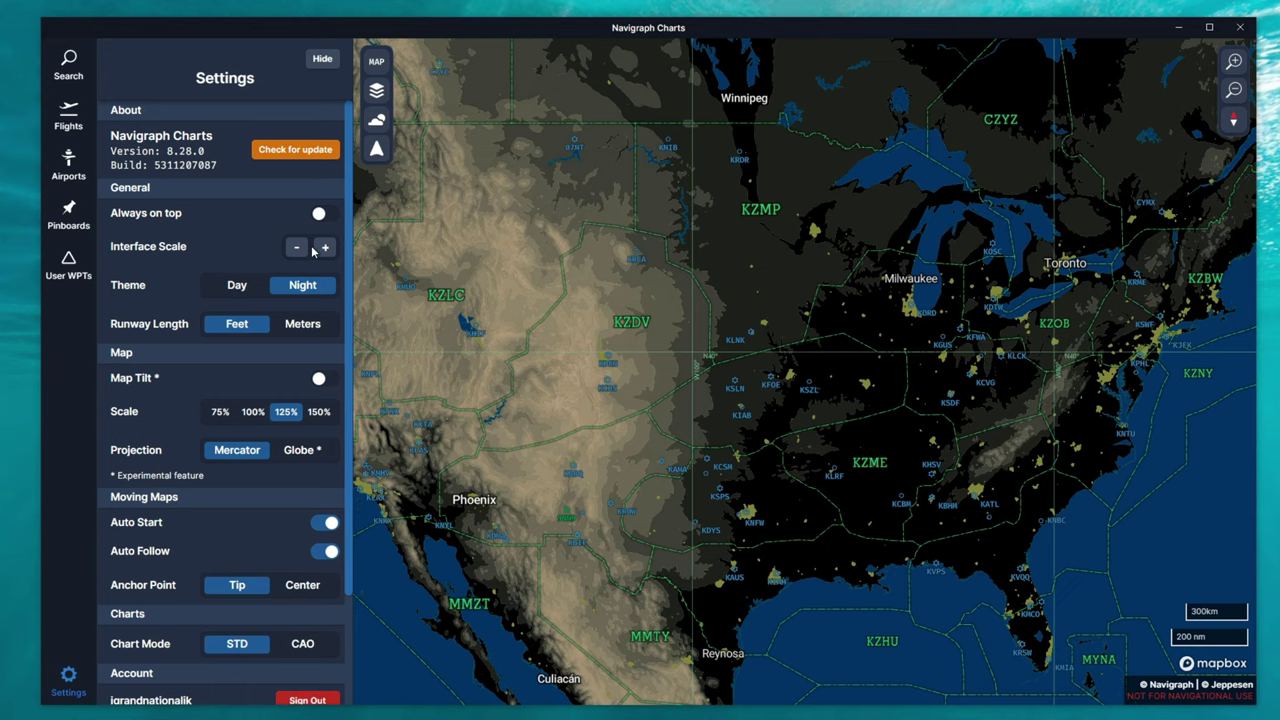
pyautogui.click(295, 247)
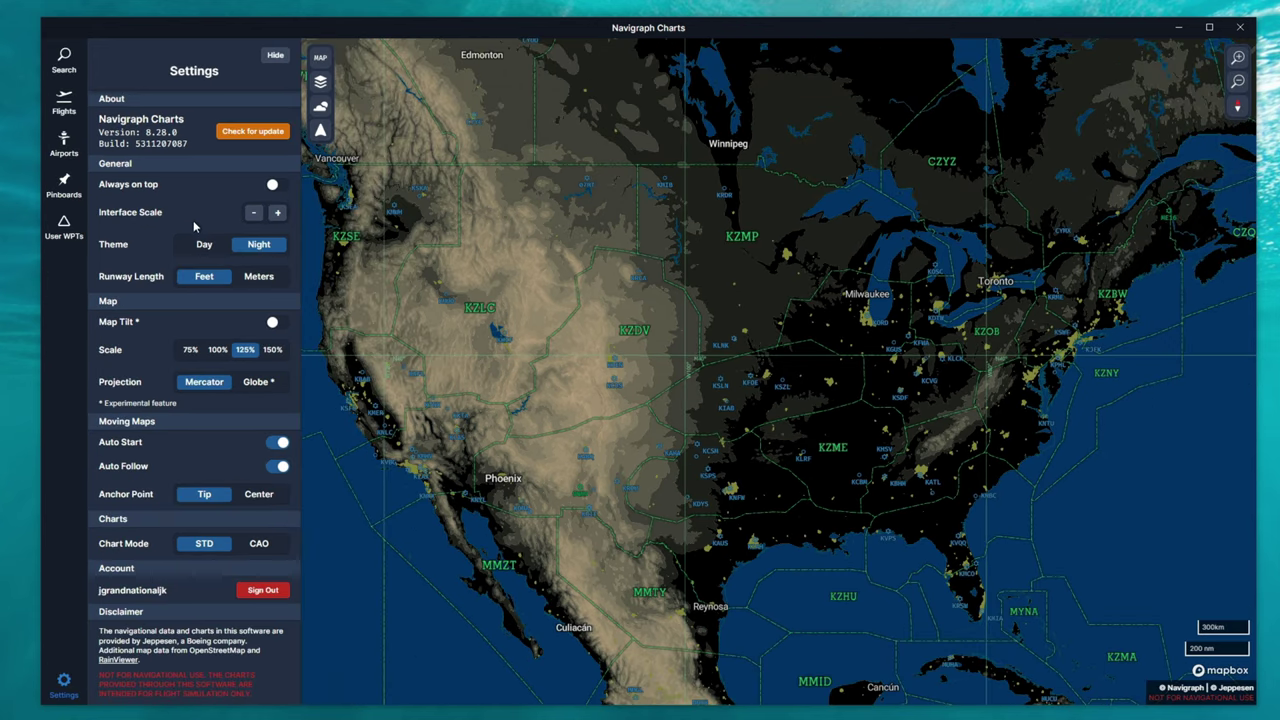
pyautogui.click(205, 246)
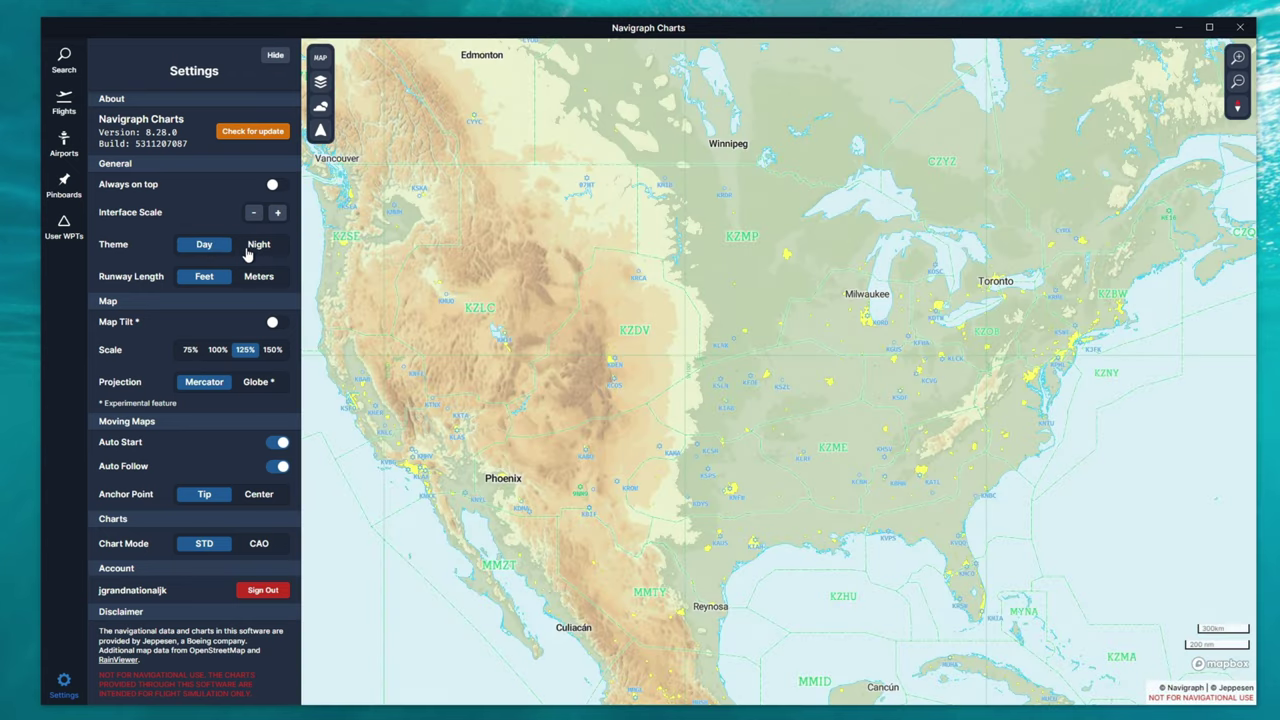
pyautogui.click(250, 250)
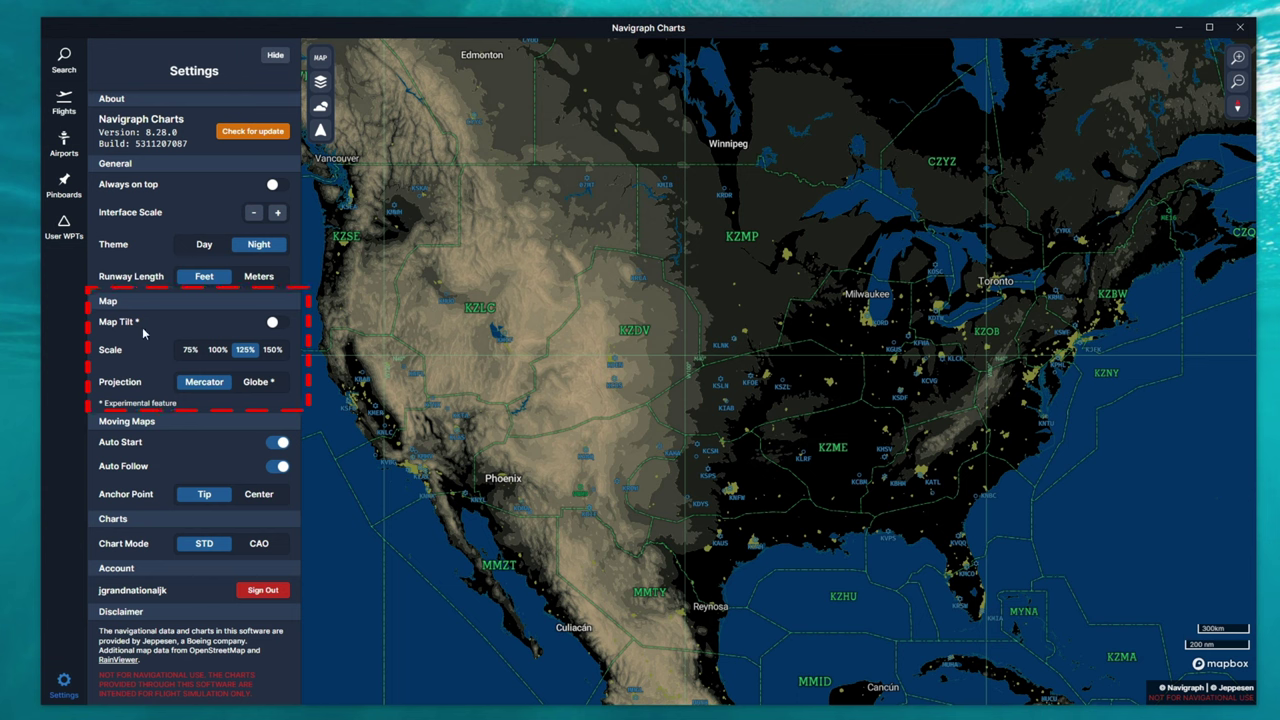
pyautogui.click(275, 326)
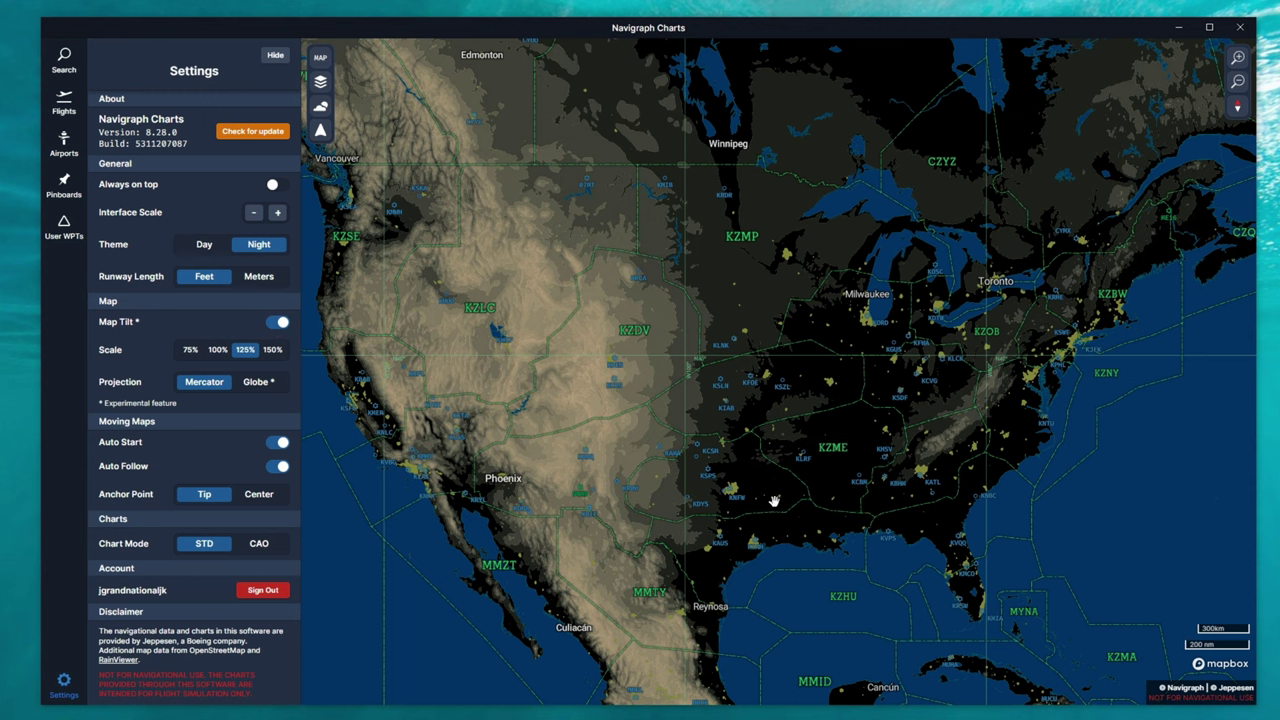
pyautogui.moveTo(773, 500); pyautogui.dragTo(805, 506)
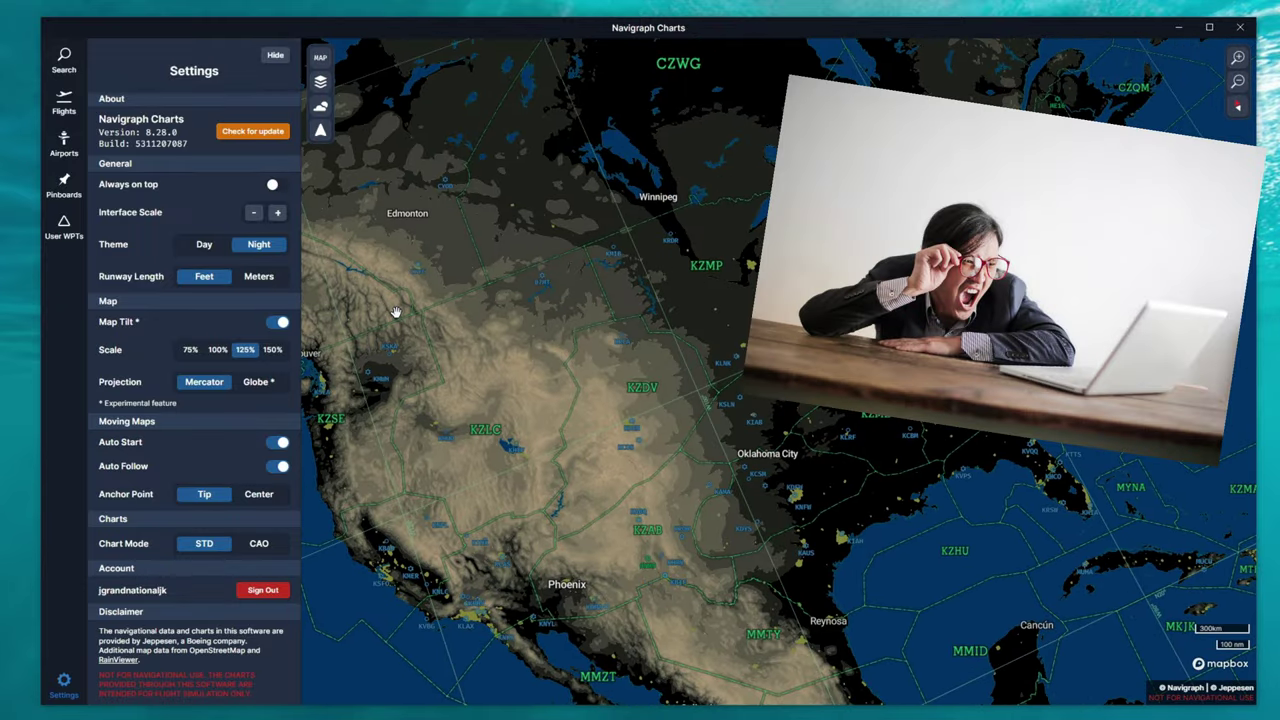
pyautogui.click(274, 325)
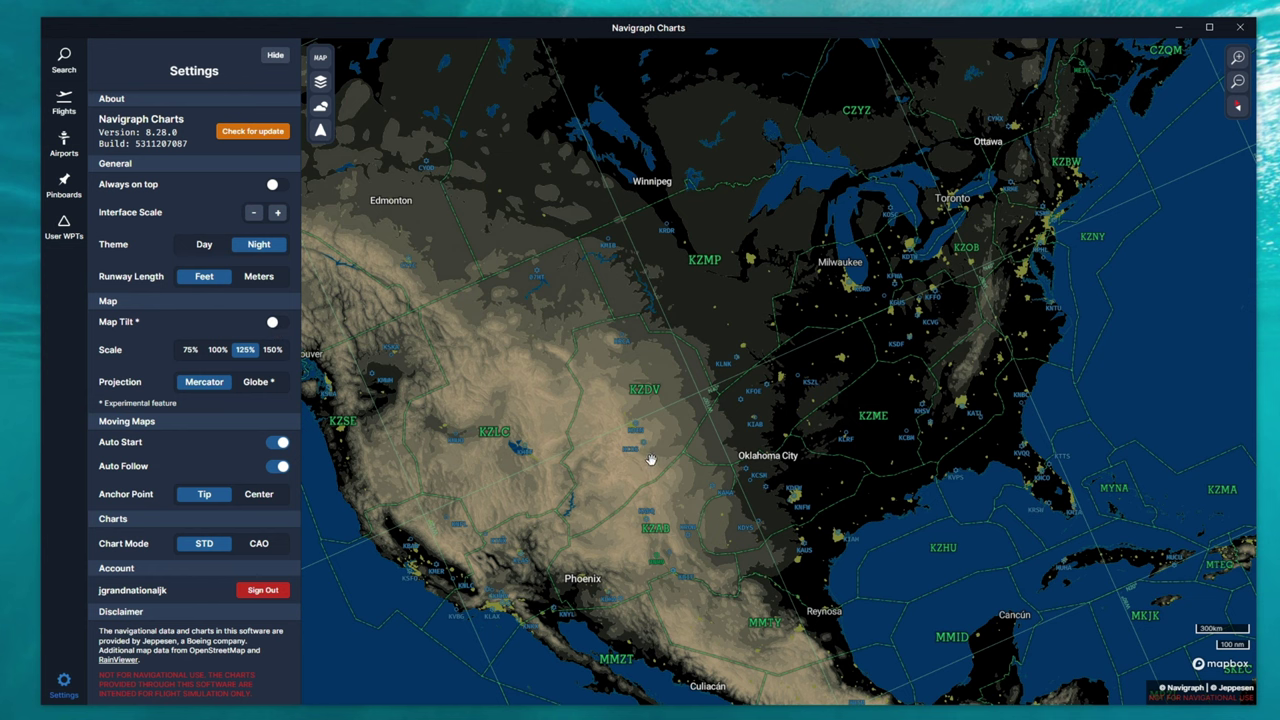
pyautogui.moveTo(649, 457); pyautogui.dragTo(653, 481)
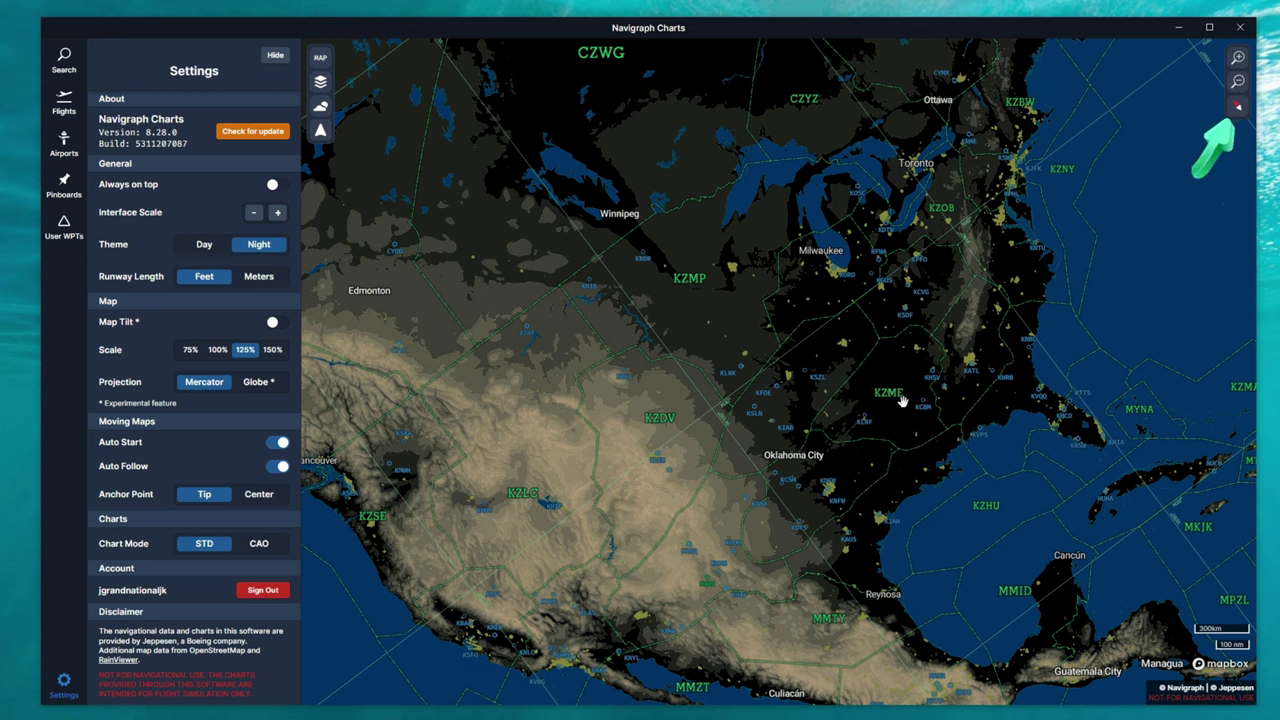
pyautogui.click(1237, 108)
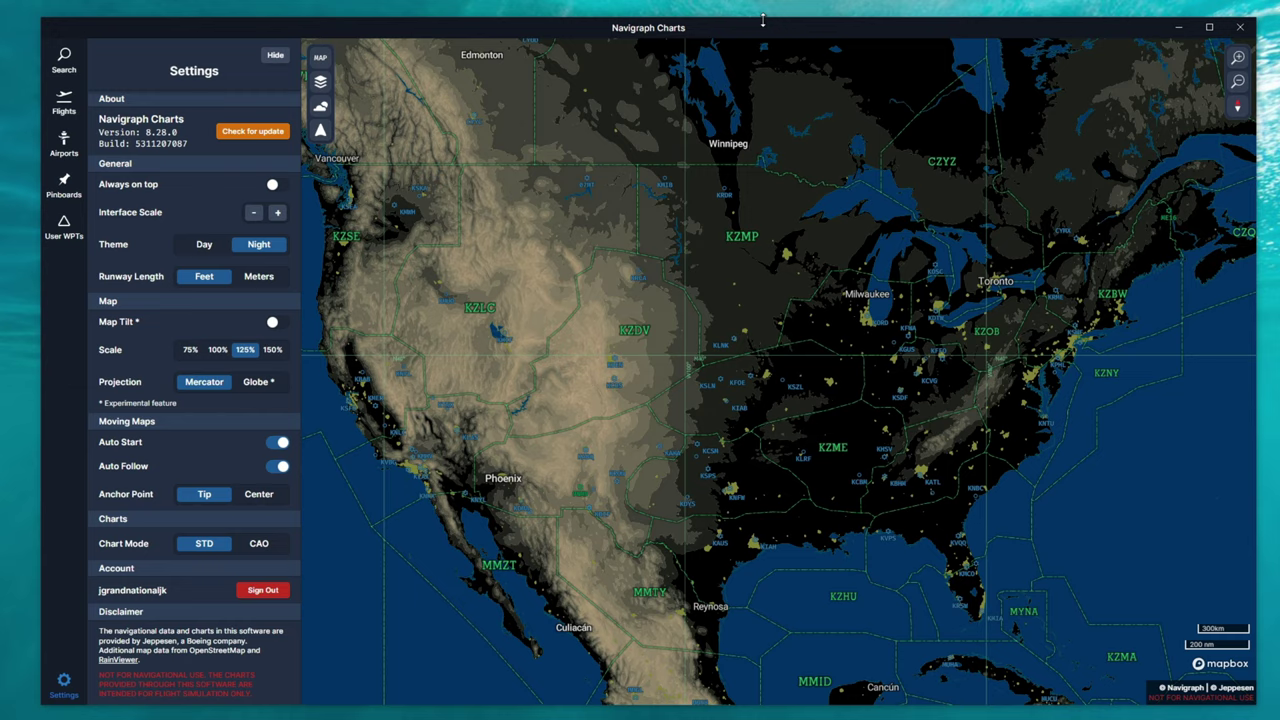
pyautogui.click(217, 349)
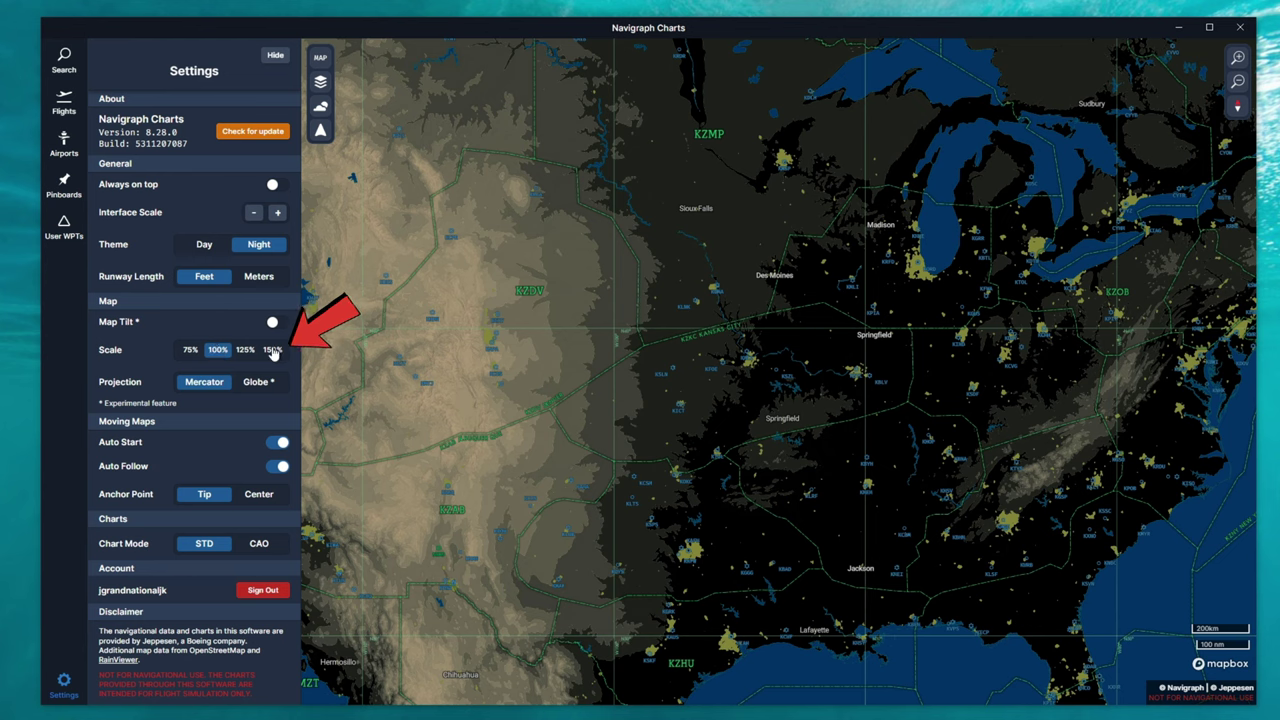
# - Change the map Scale setting to 150% for larger map labels
pyautogui.click(272, 350)
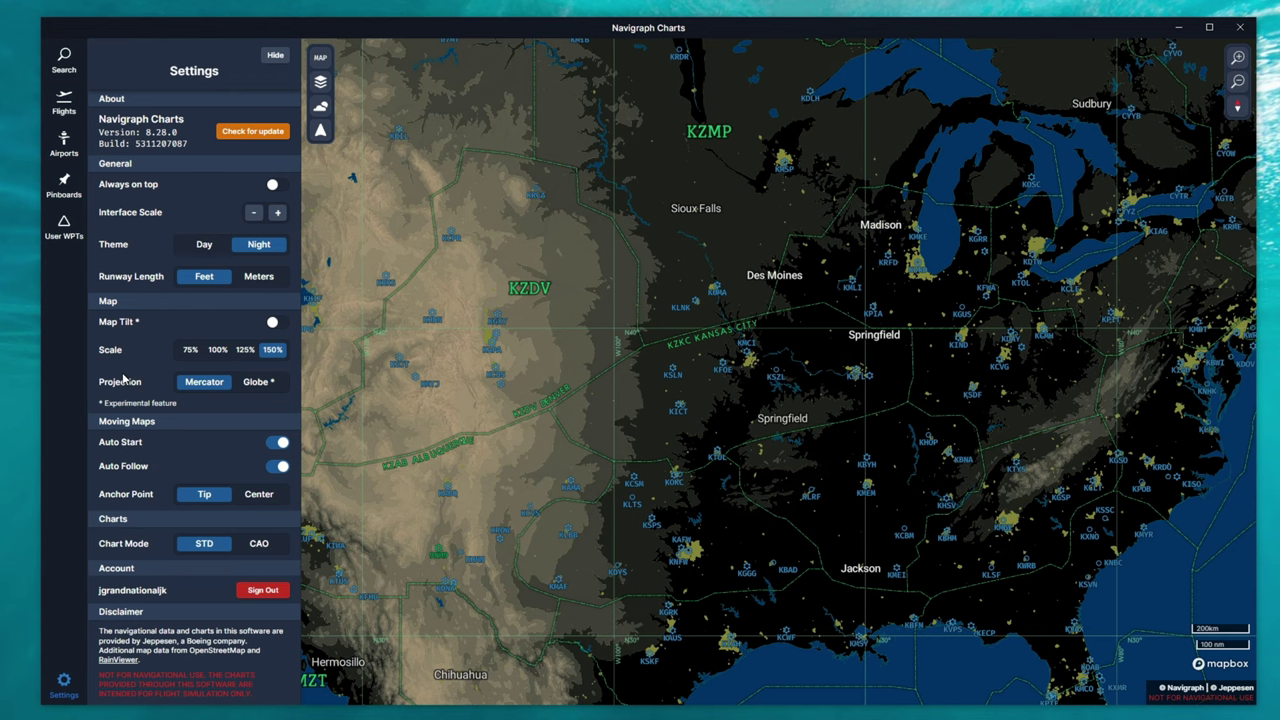
pyautogui.click(257, 381)
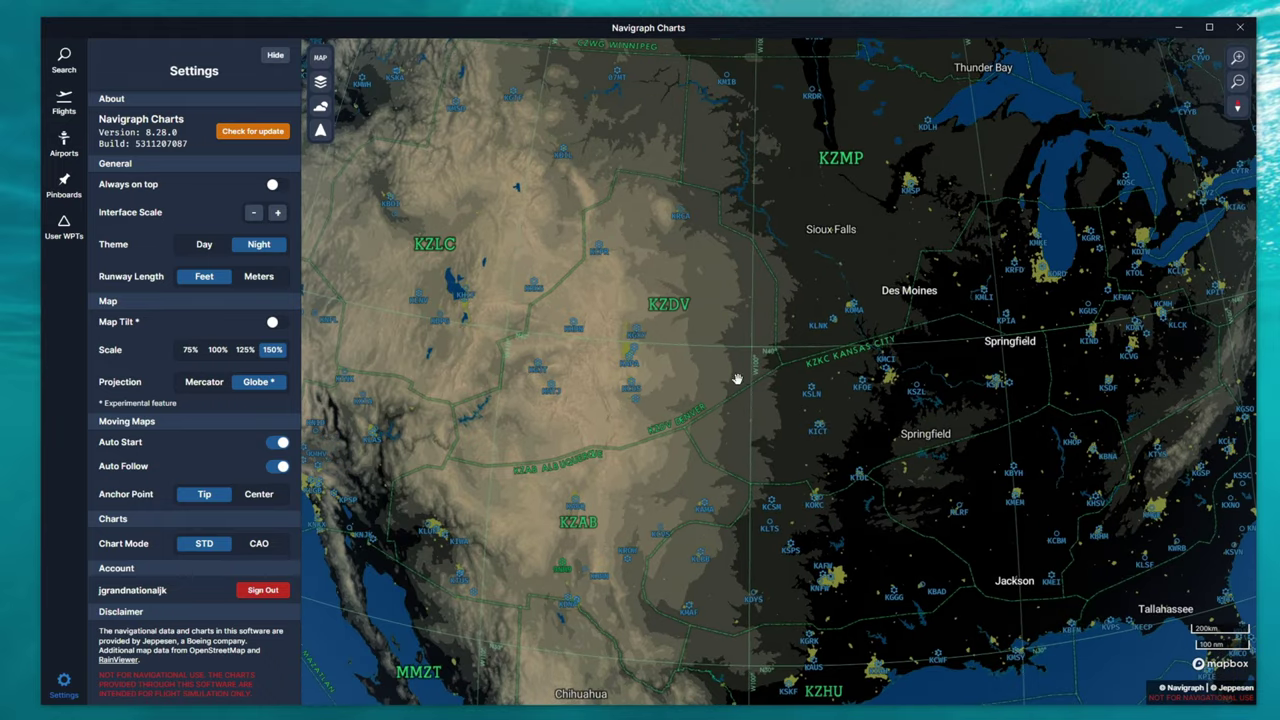
pyautogui.click(203, 382)
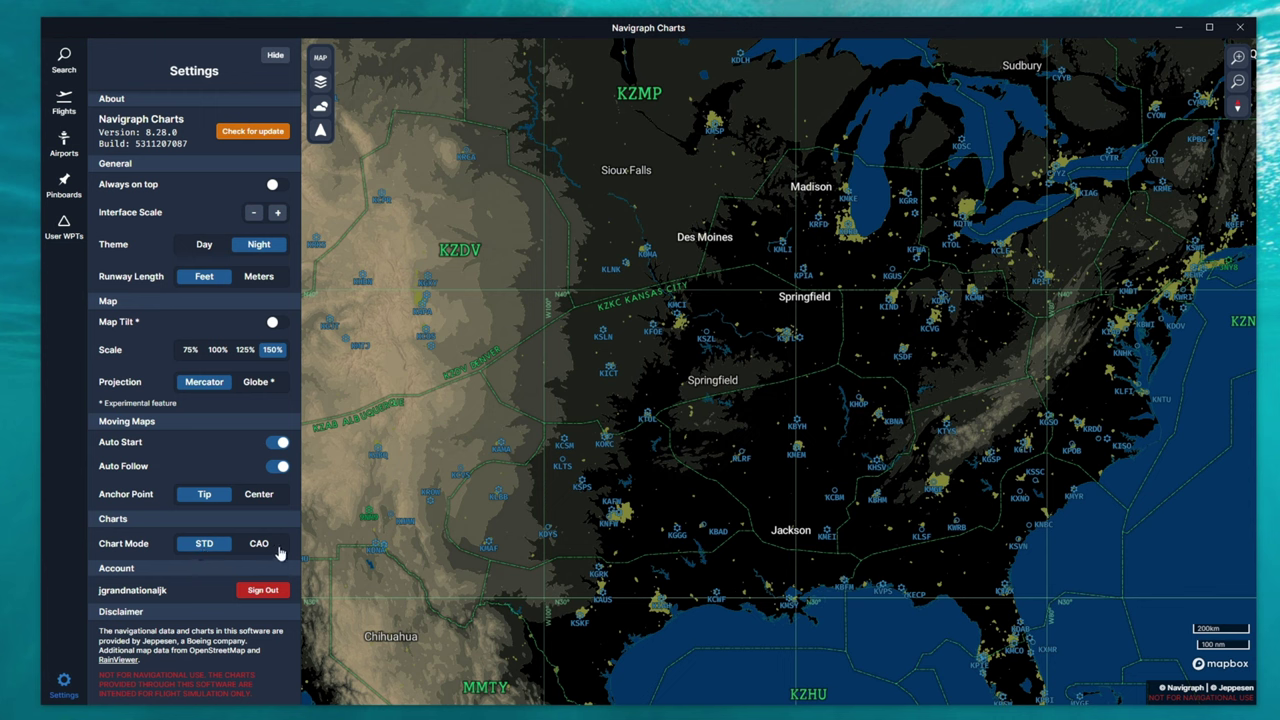
pyautogui.click(272, 549)
pyautogui.click(204, 543)
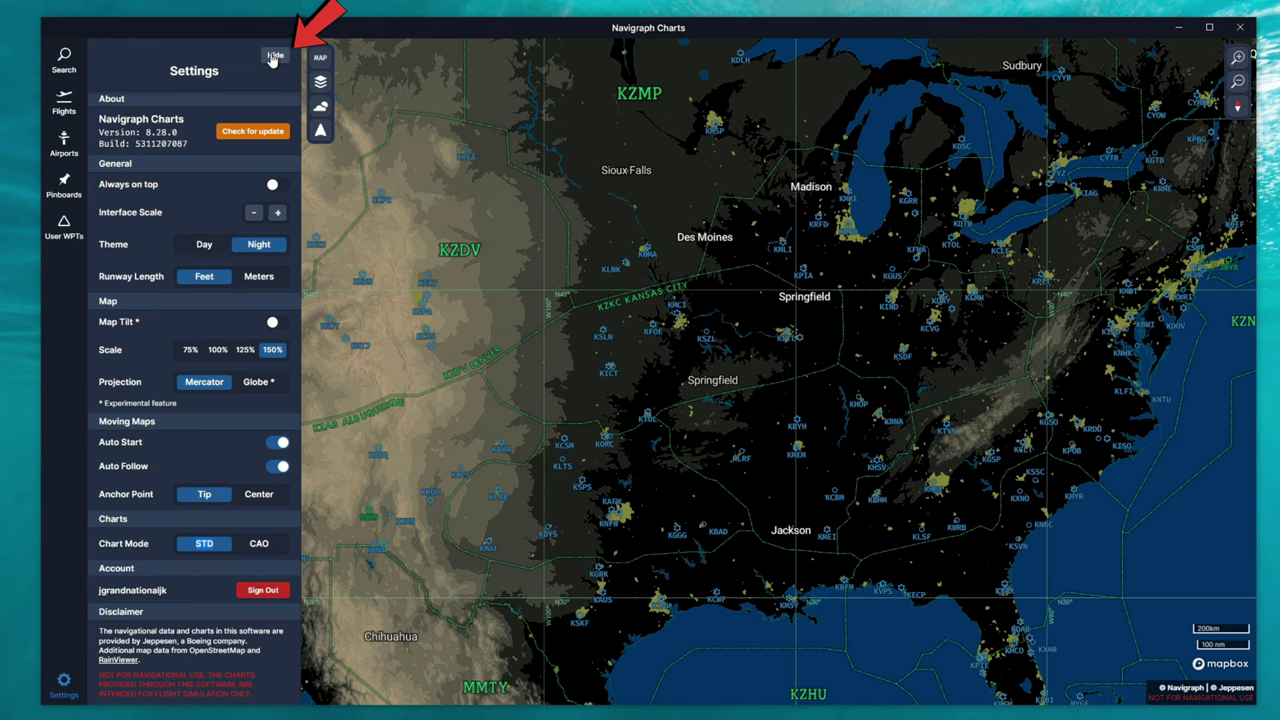
# - Close Settings and switch the map from World Map to the IFR LOW preset
pyautogui.click(65, 684)
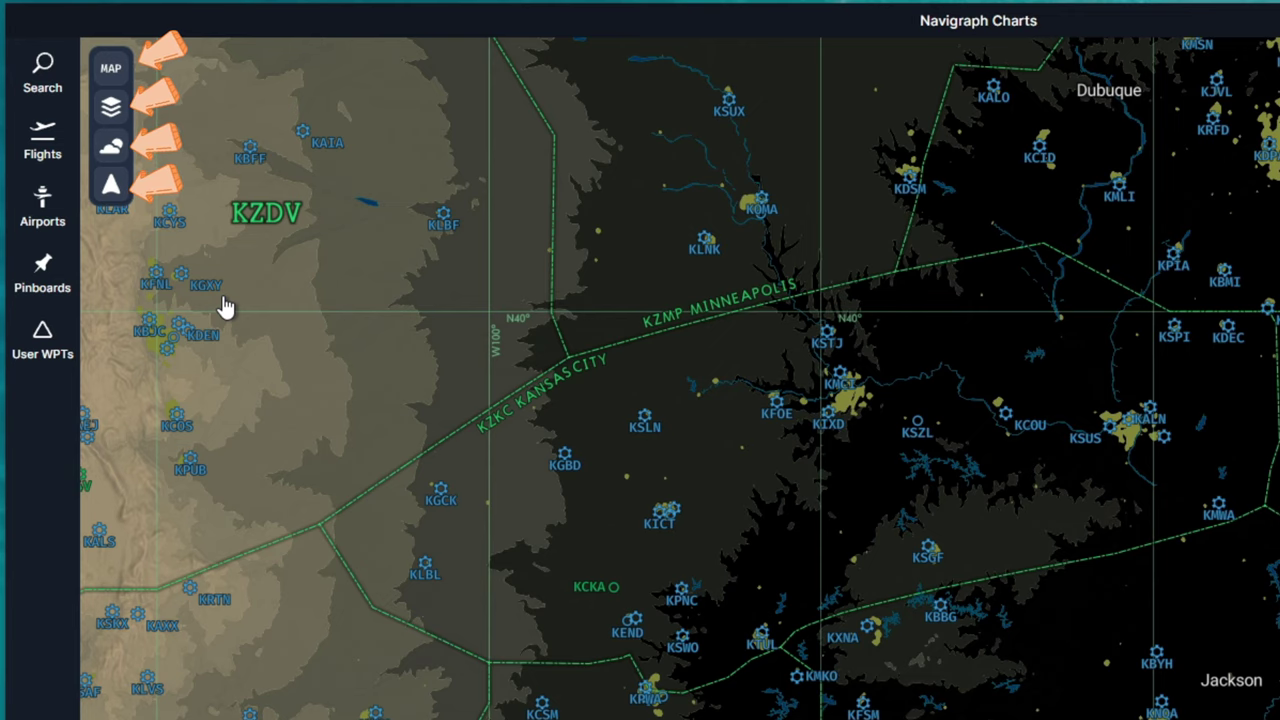
pyautogui.click(112, 72)
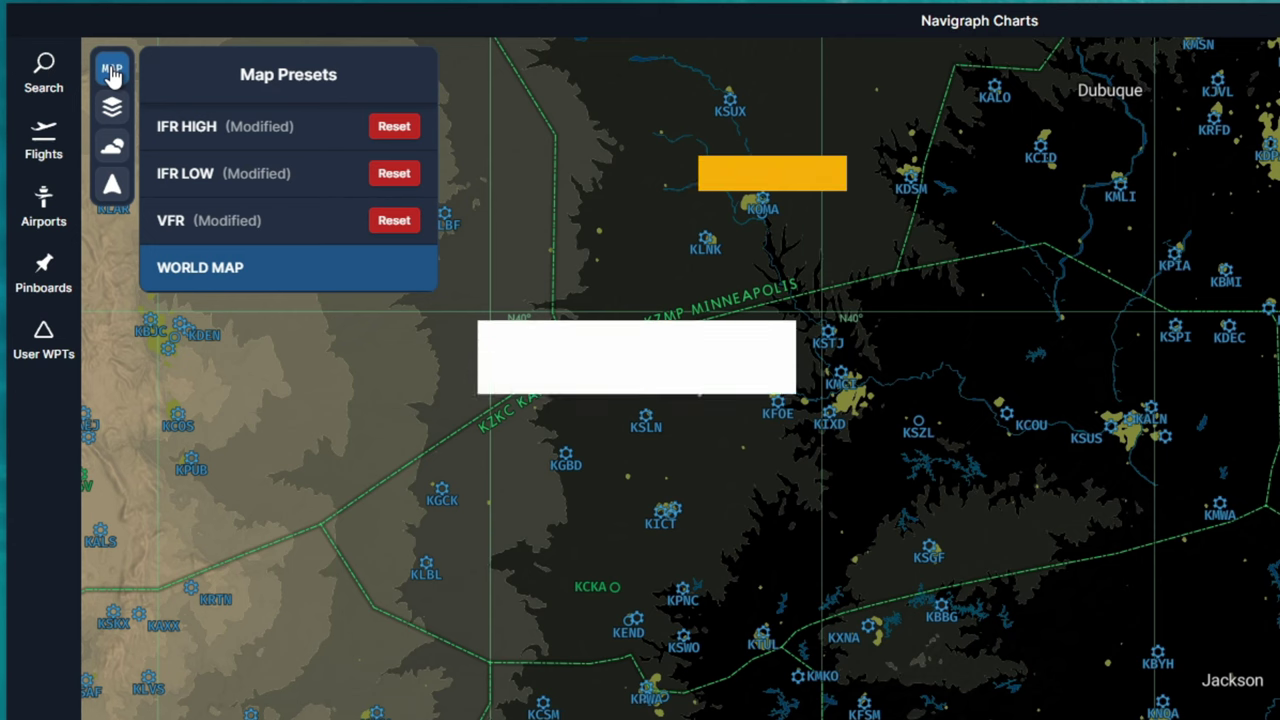
pyautogui.click(216, 178)
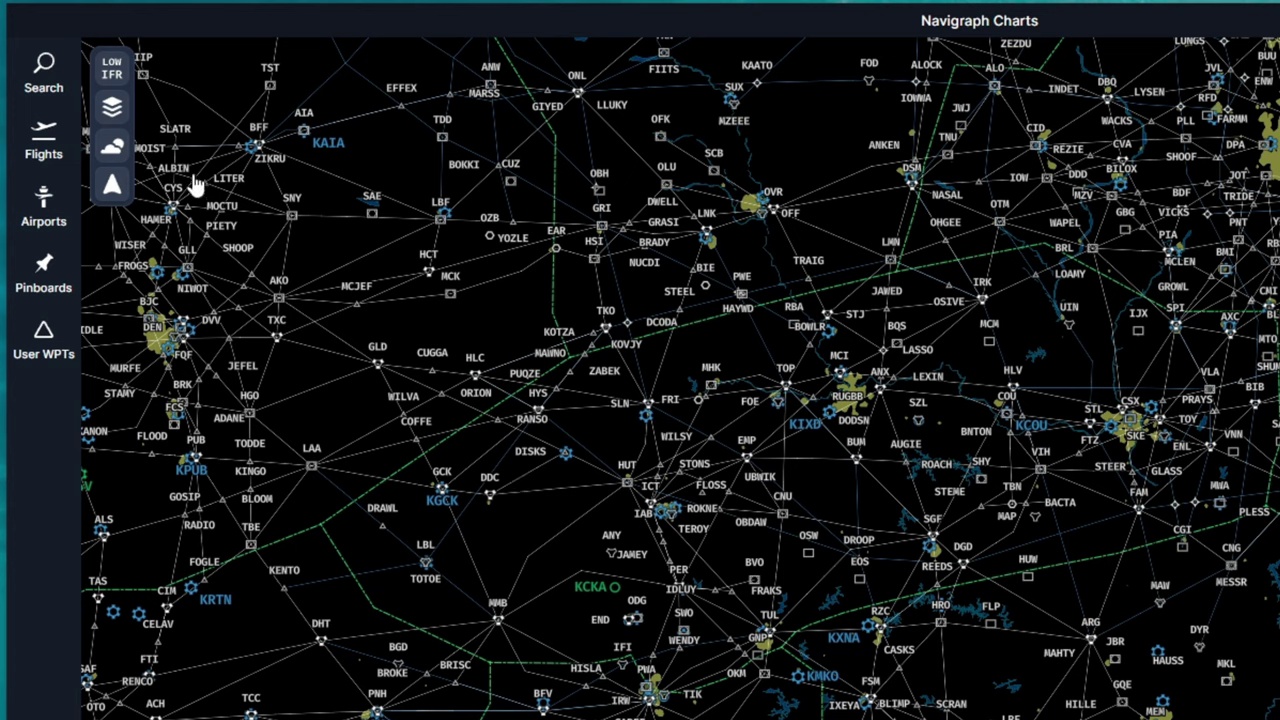
# - Open the layer groups and briefly hide waypoints, airways and airspace boundaries to demonstrate toggling
pyautogui.click(112, 110)
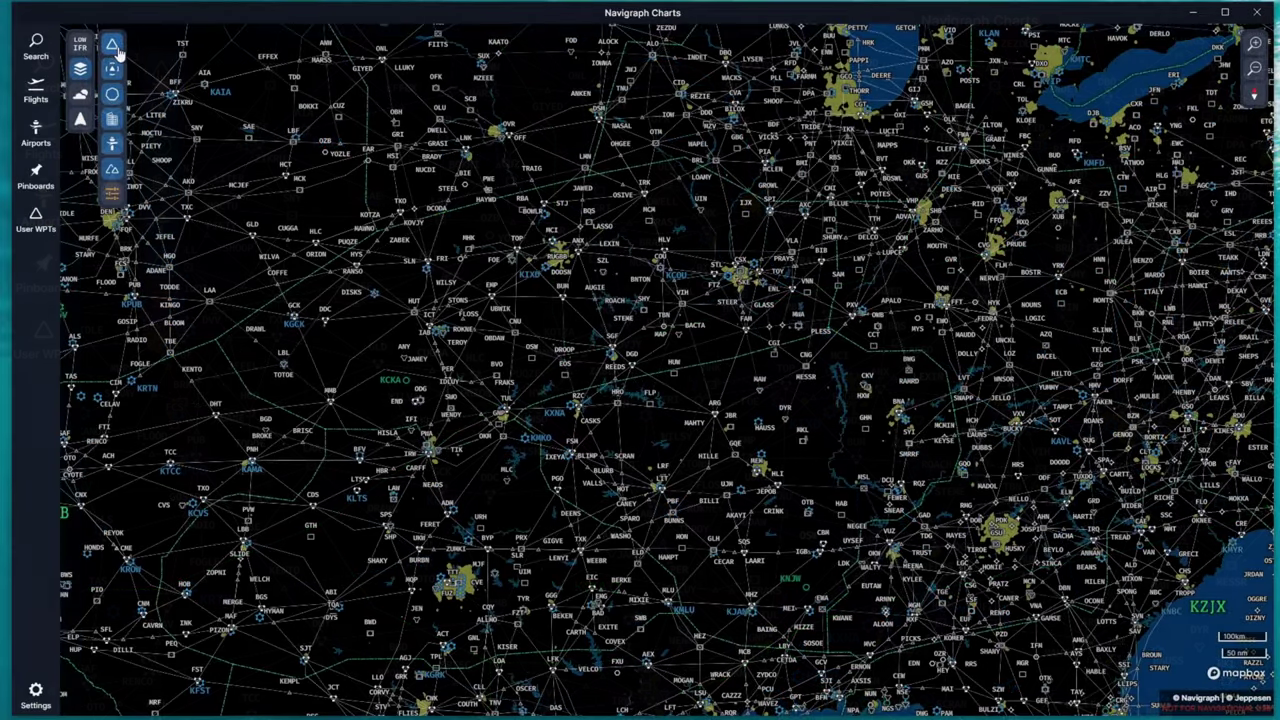
pyautogui.click(161, 68)
pyautogui.click(114, 69)
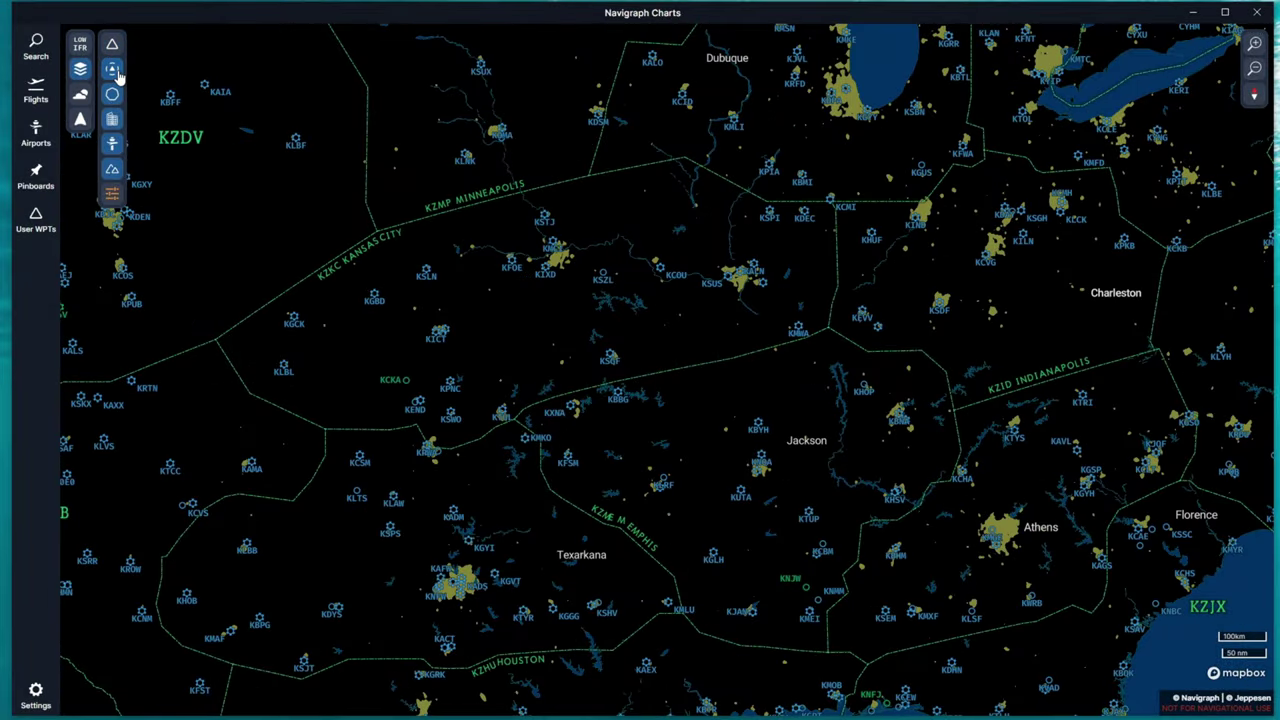
pyautogui.click(113, 96)
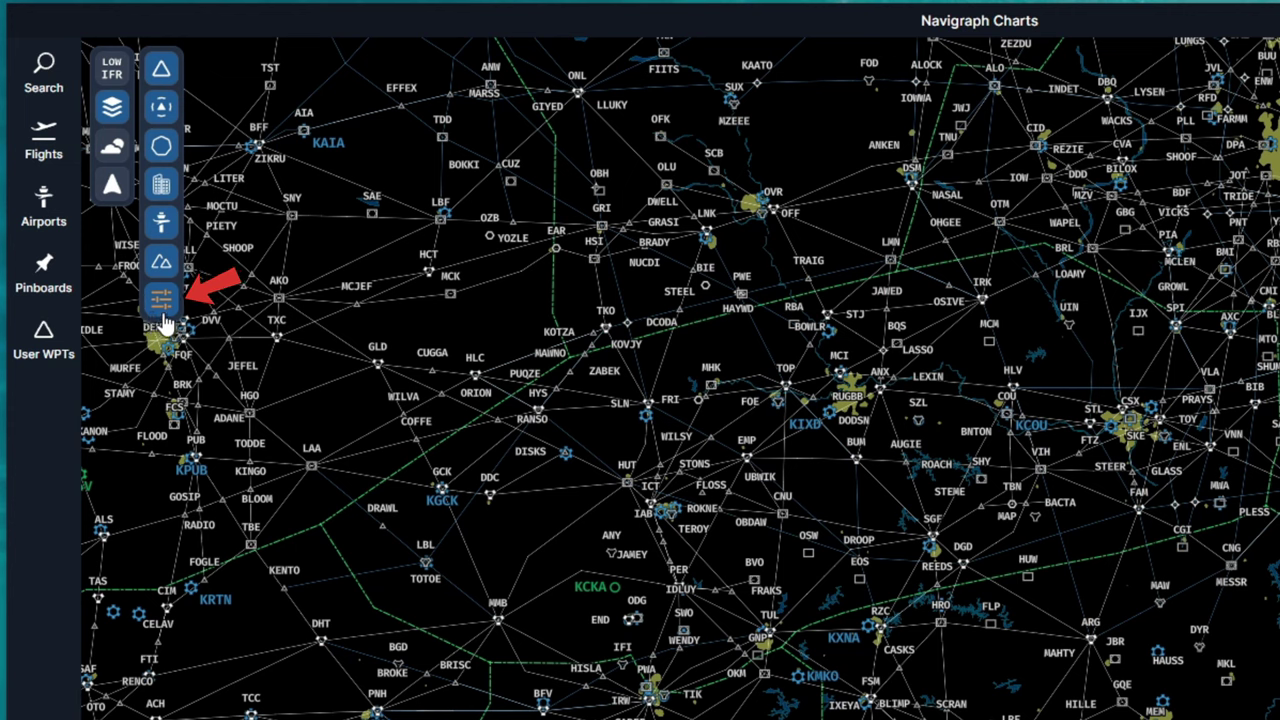
# - In layer settings mode, review the Navigation, Airspaces, Infrastructure and Base layer toggles
pyautogui.click(161, 310)
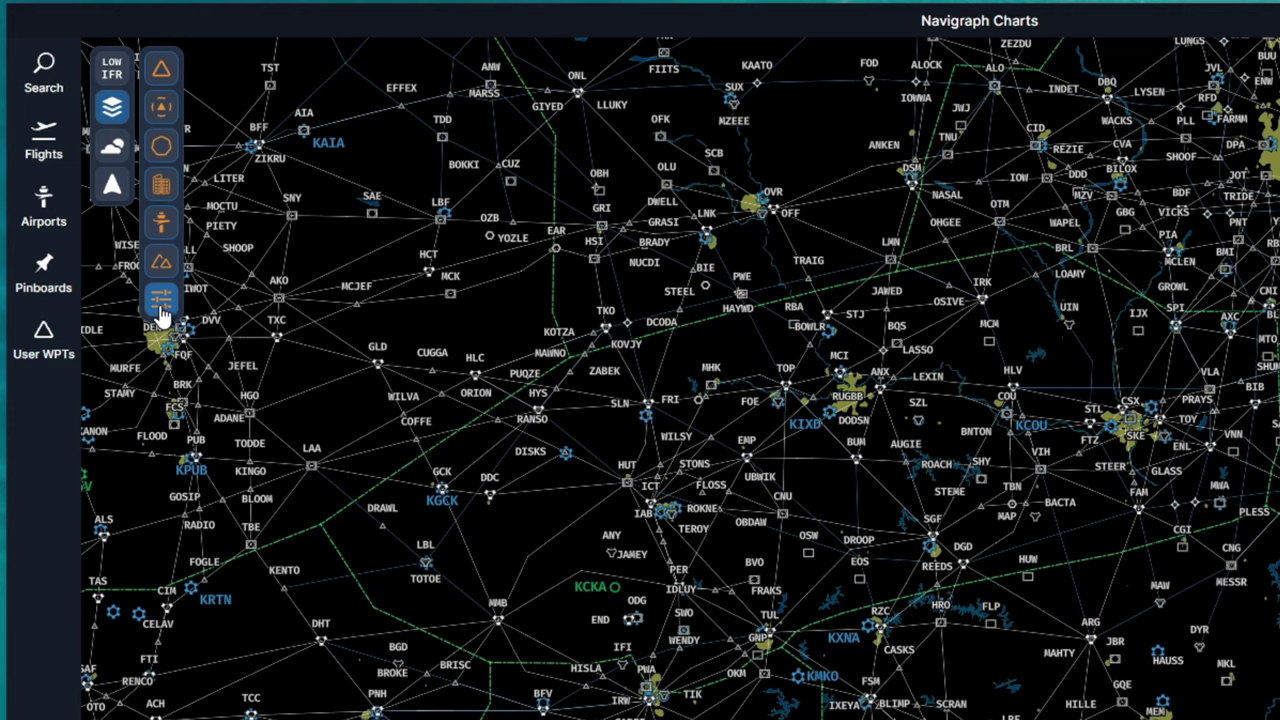
pyautogui.click(161, 72)
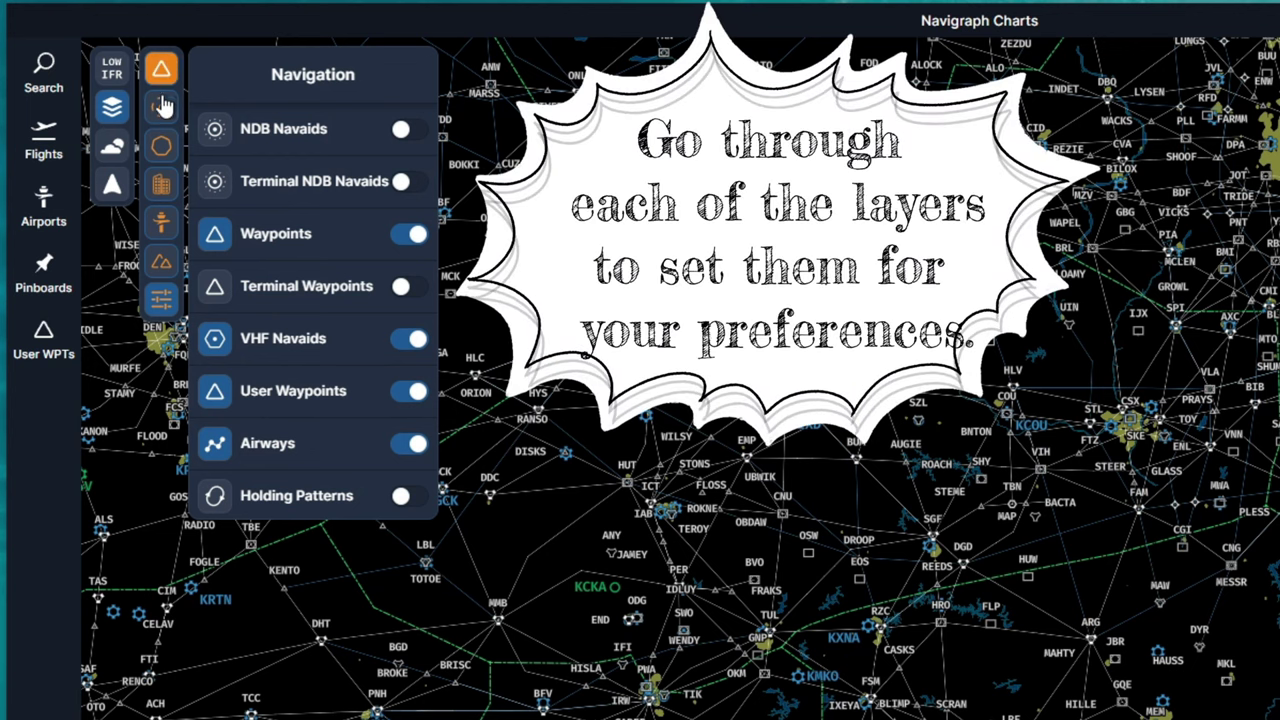
pyautogui.click(163, 148)
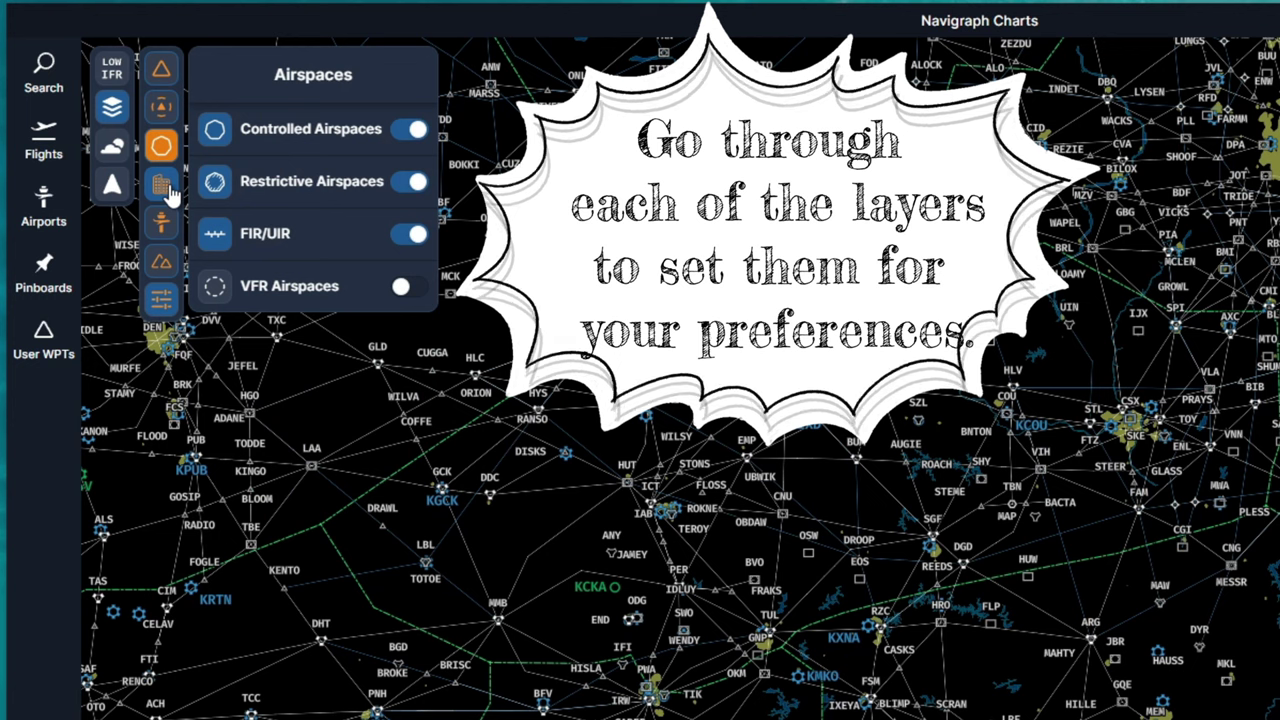
pyautogui.click(165, 192)
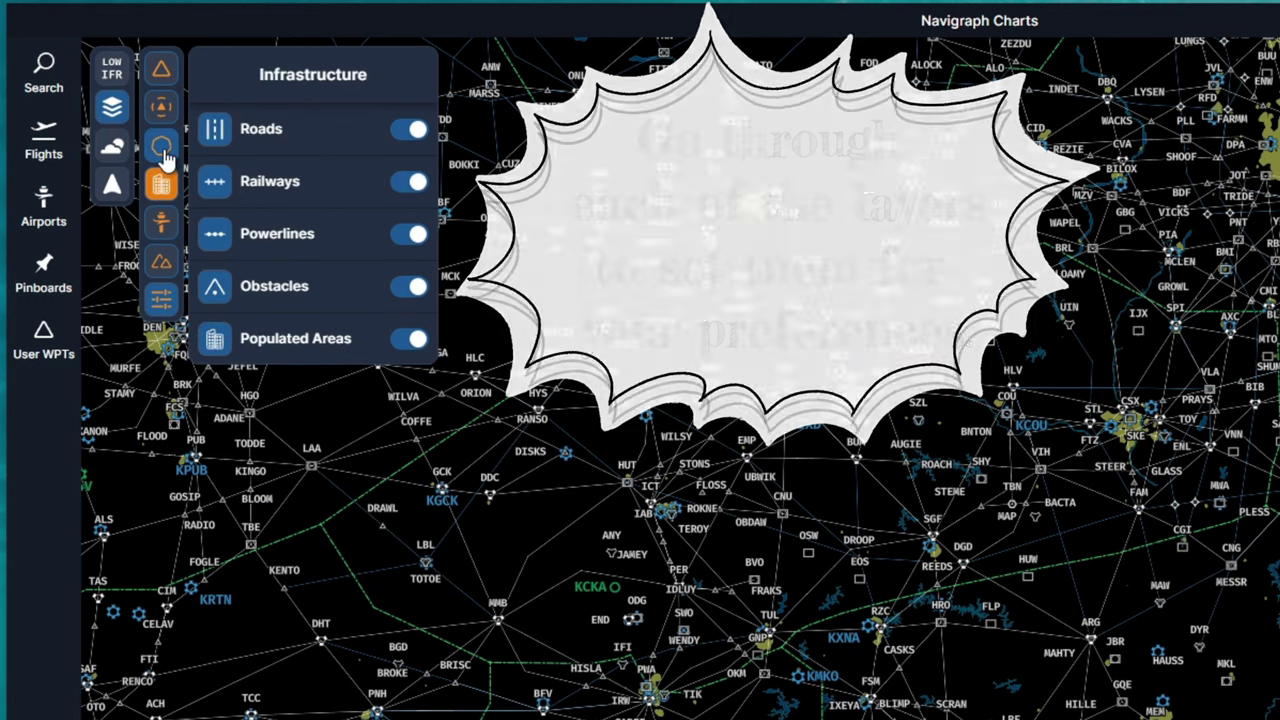
pyautogui.click(163, 150)
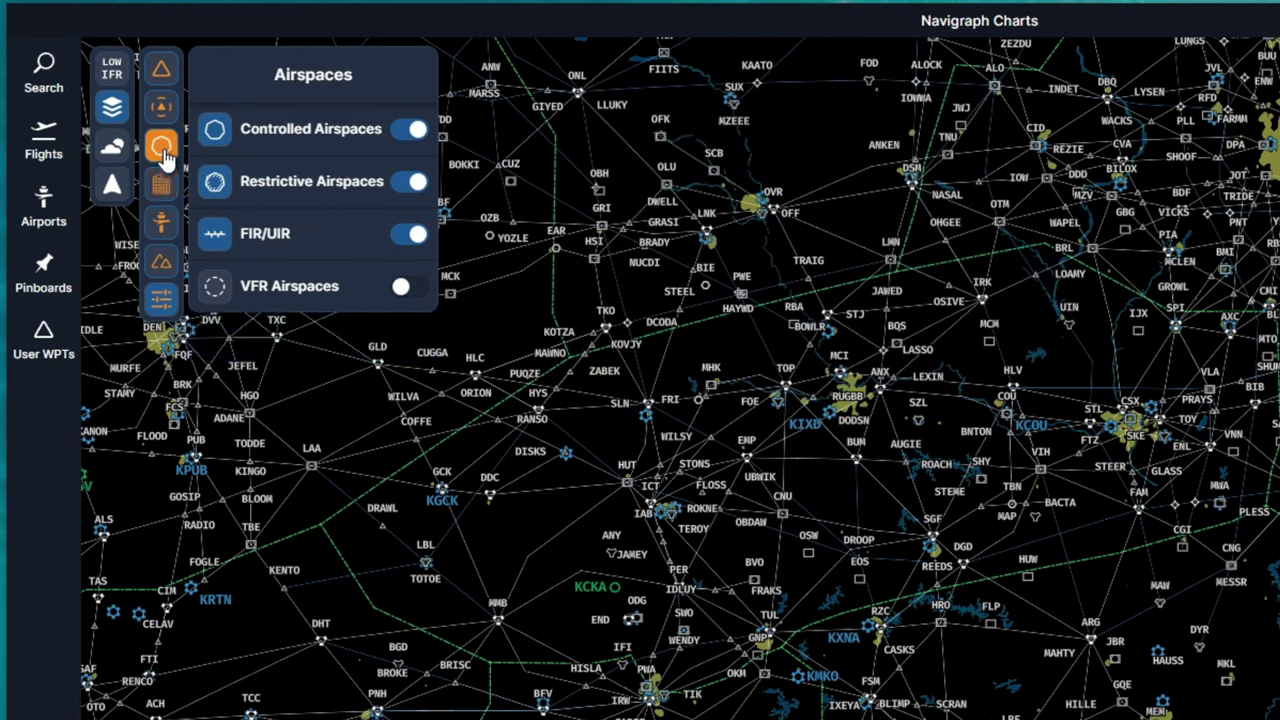
pyautogui.click(161, 261)
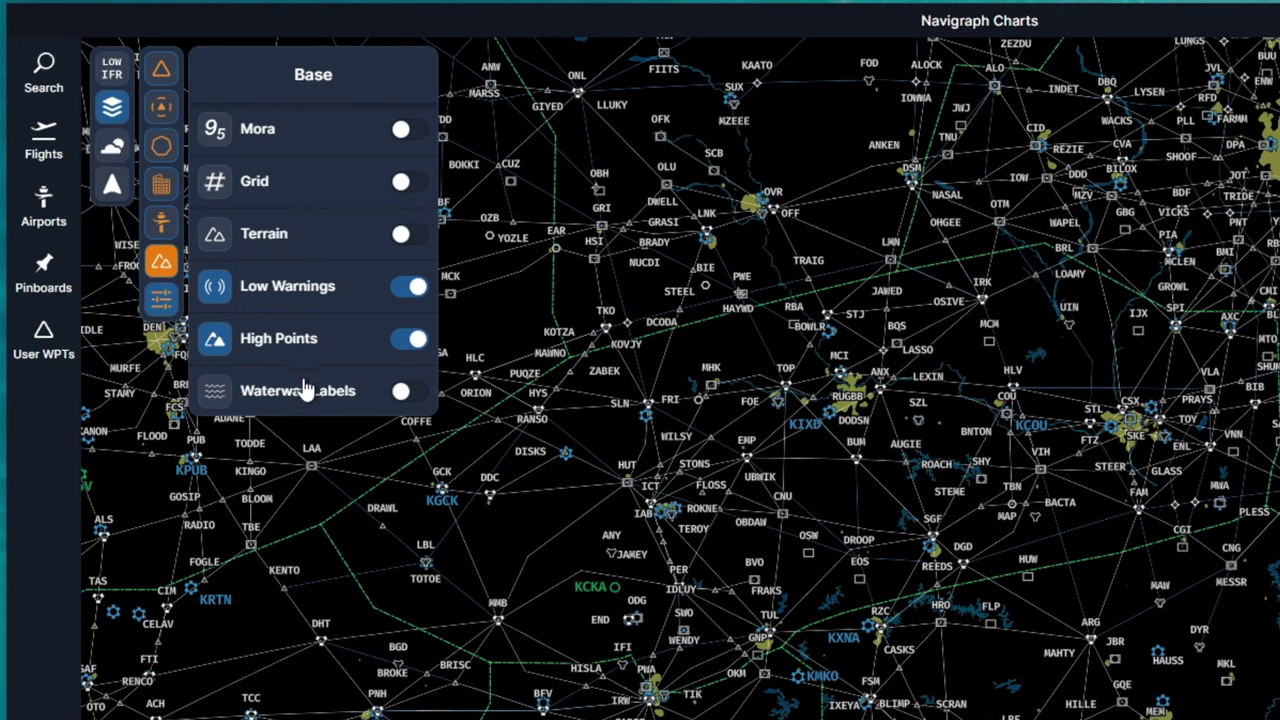
# - Close the layer settings and toggle the waypoint/navaid and airspace boundary layer groups
pyautogui.click(161, 303)
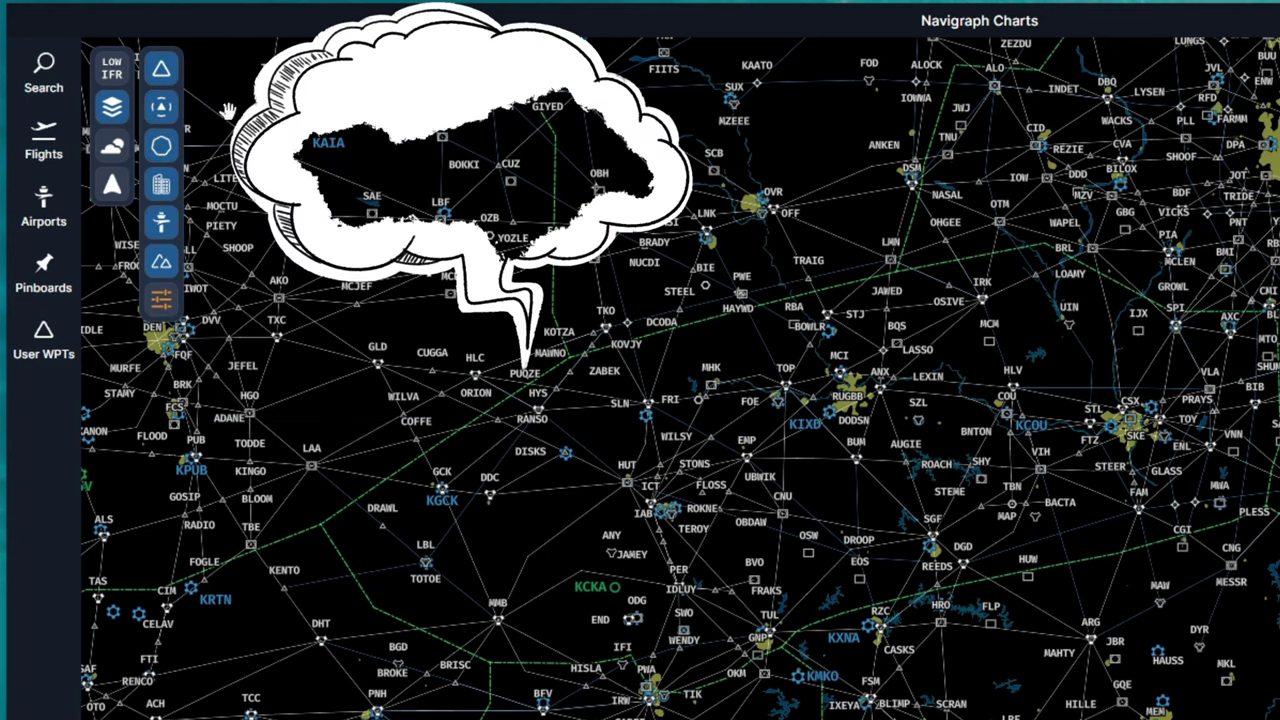
pyautogui.click(166, 68)
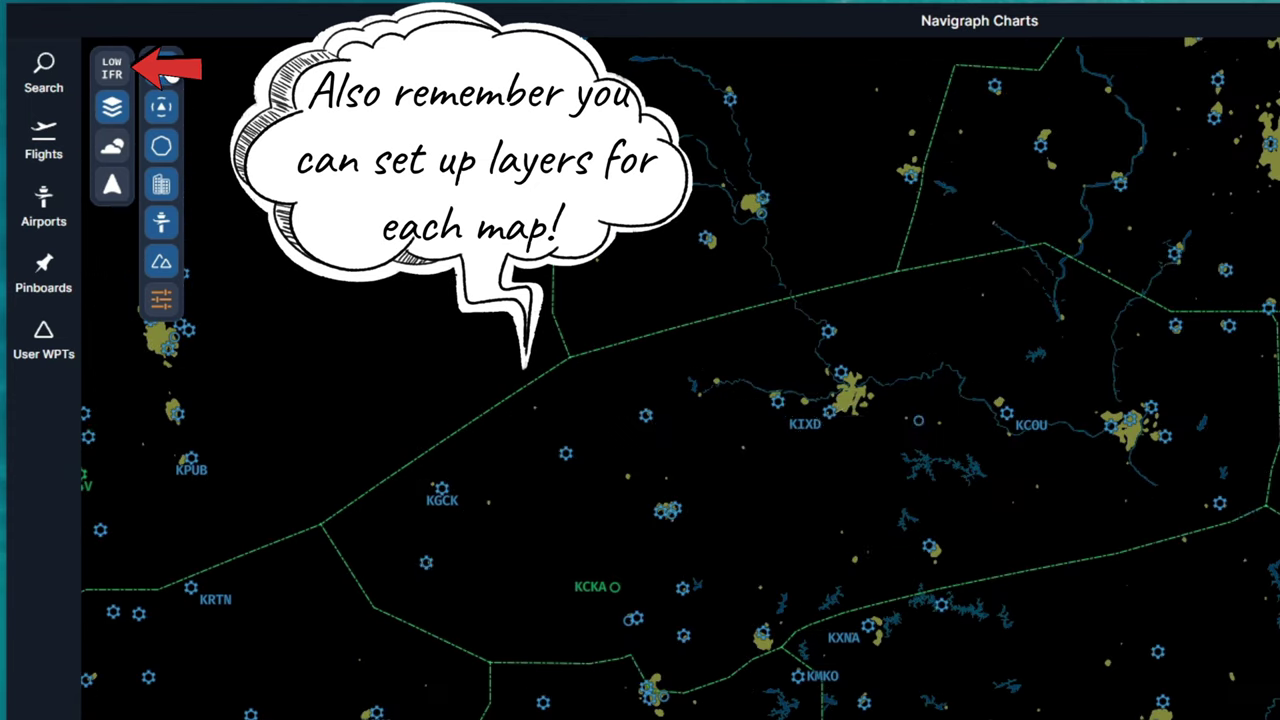
pyautogui.click(163, 110)
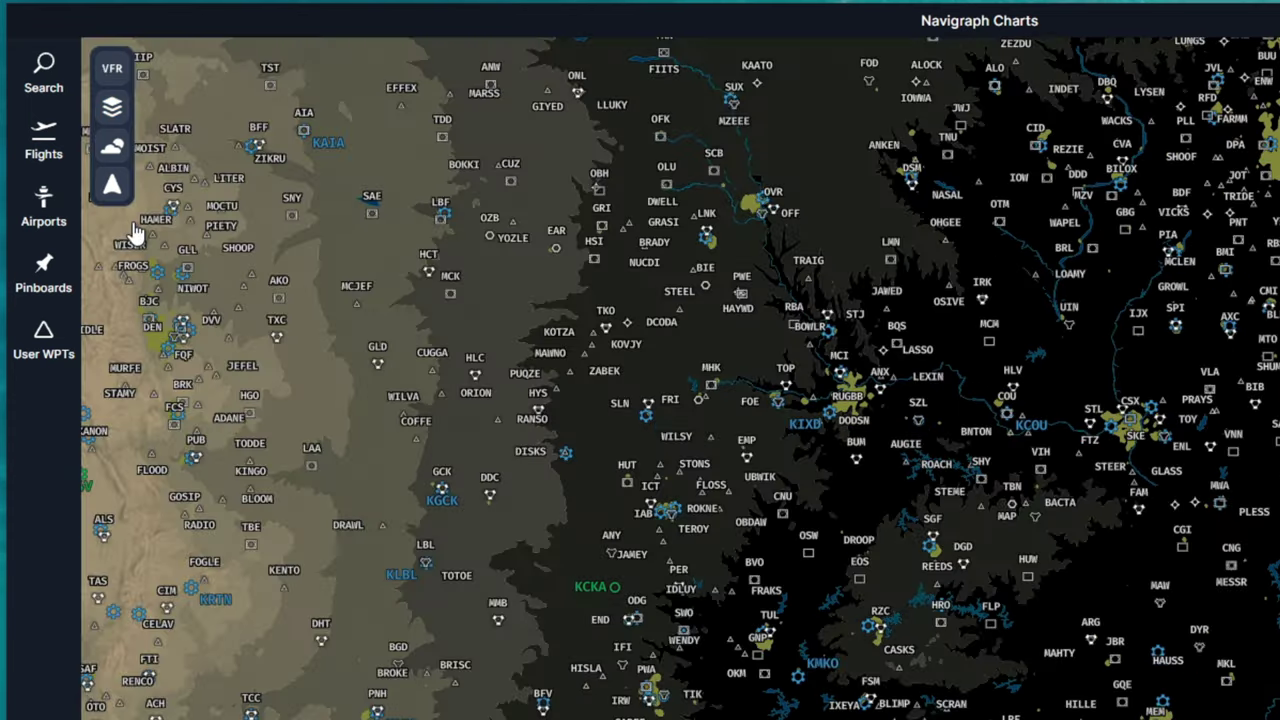
# - Turn on the weather overlay, play the radar loop, preview Turbulence, then return to Radar
pyautogui.click(111, 148)
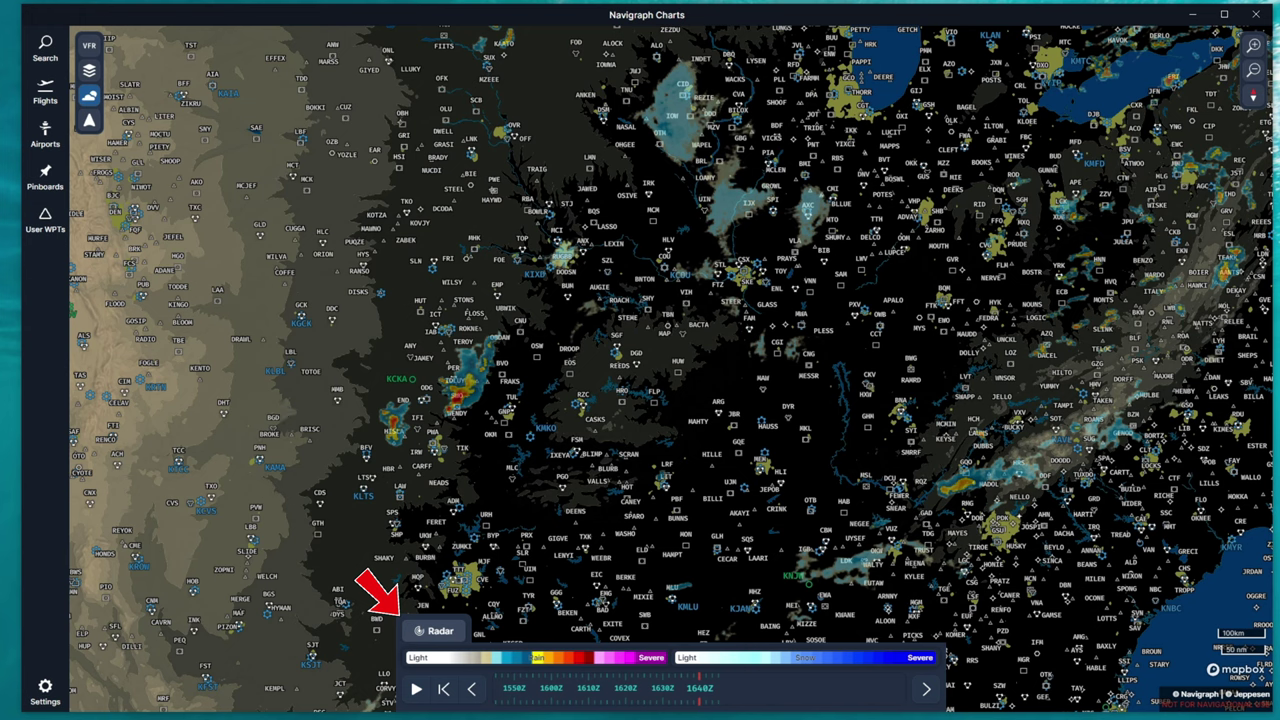
pyautogui.click(421, 698)
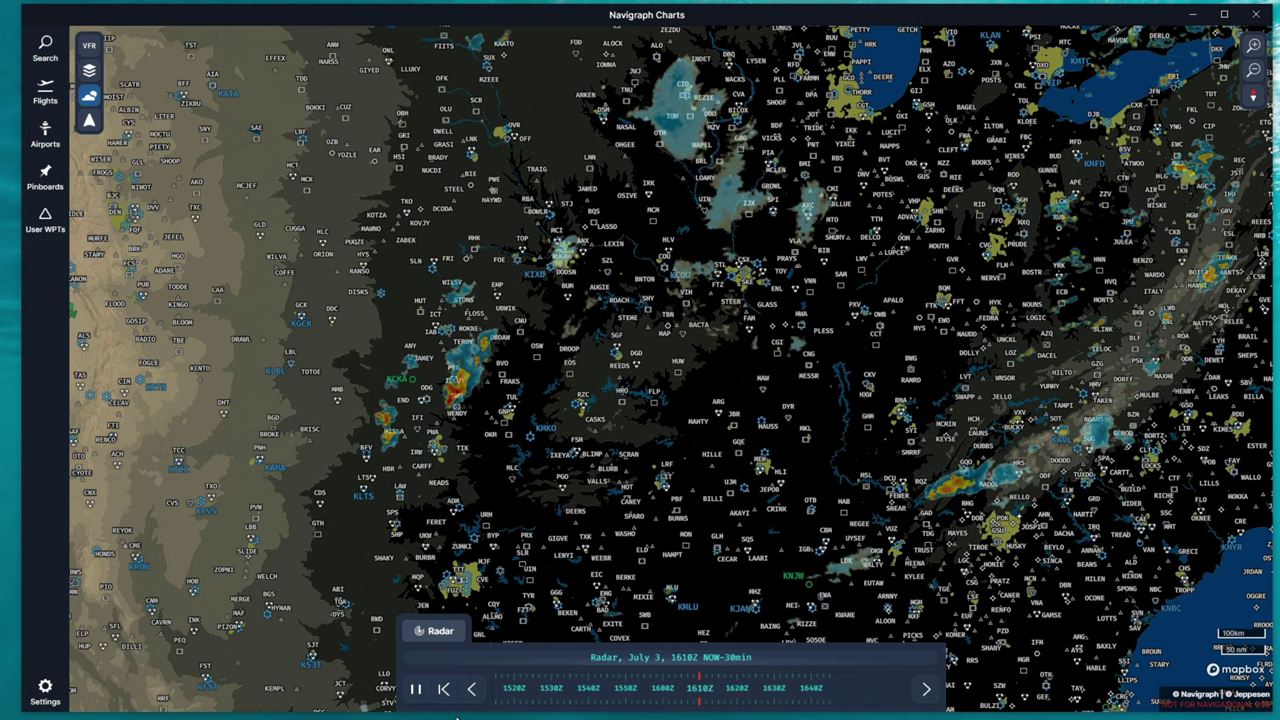
pyautogui.click(435, 632)
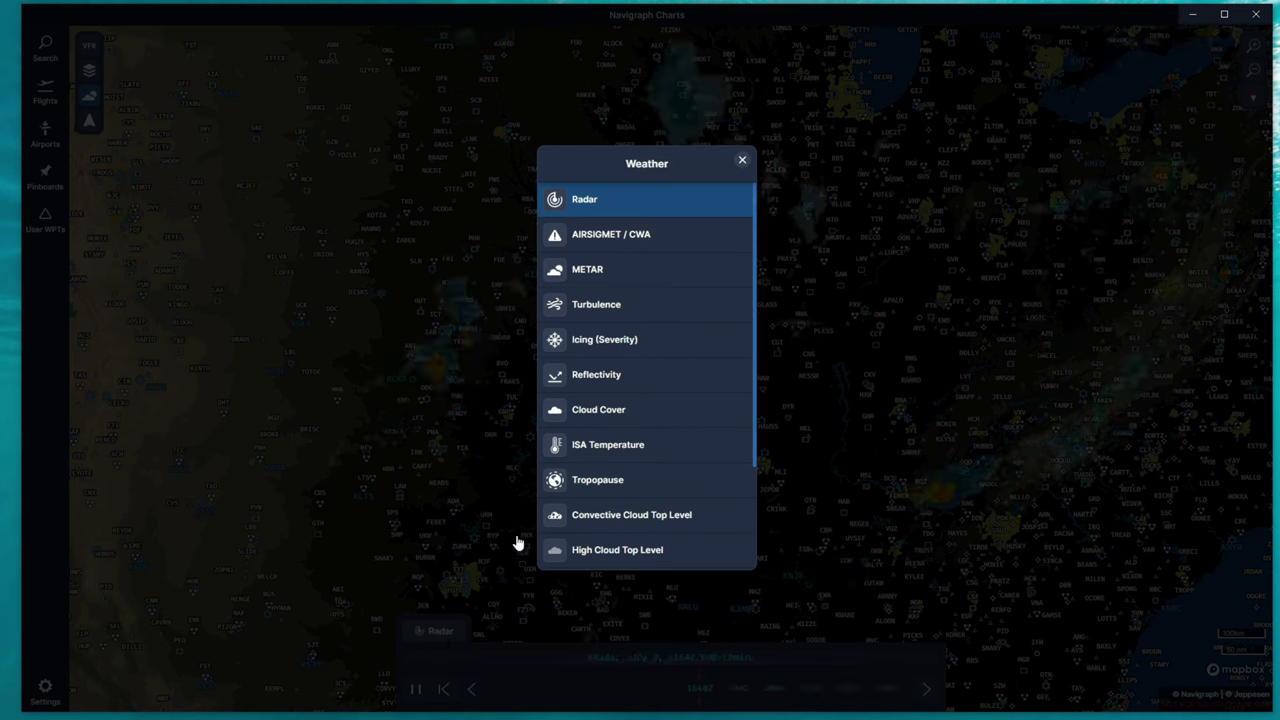
pyautogui.click(657, 312)
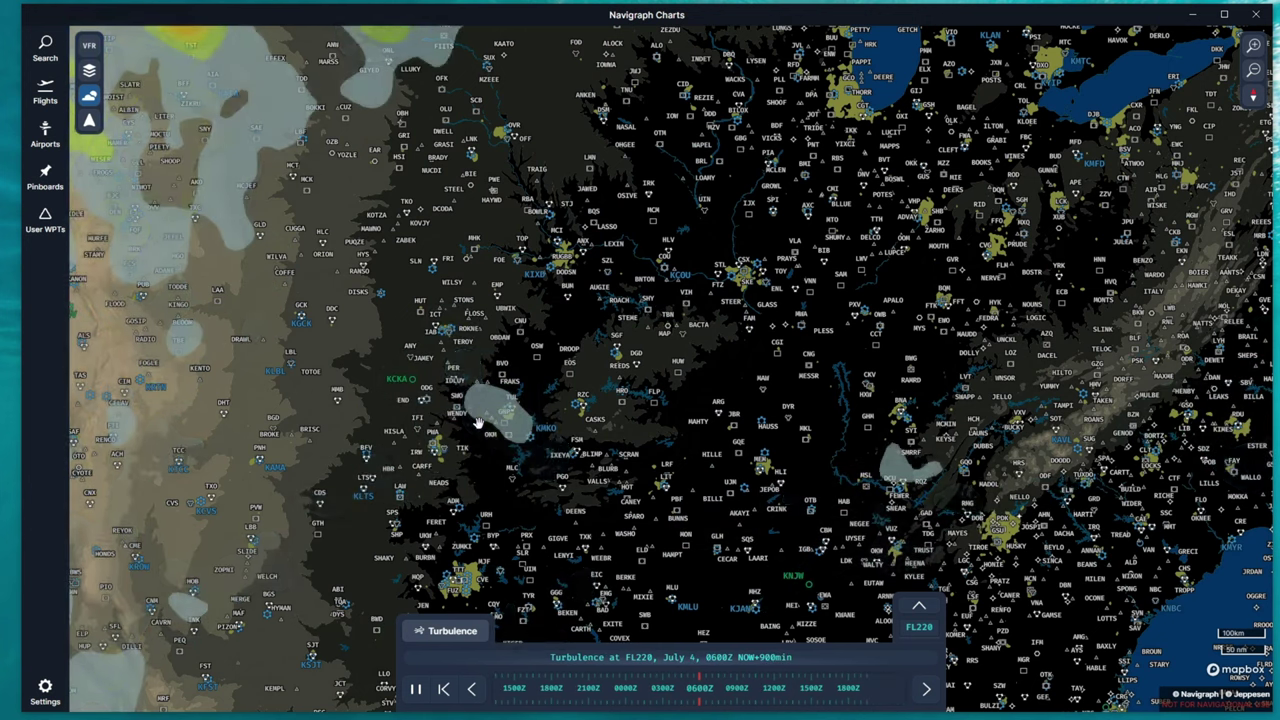
pyautogui.click(89, 95)
pyautogui.click(593, 205)
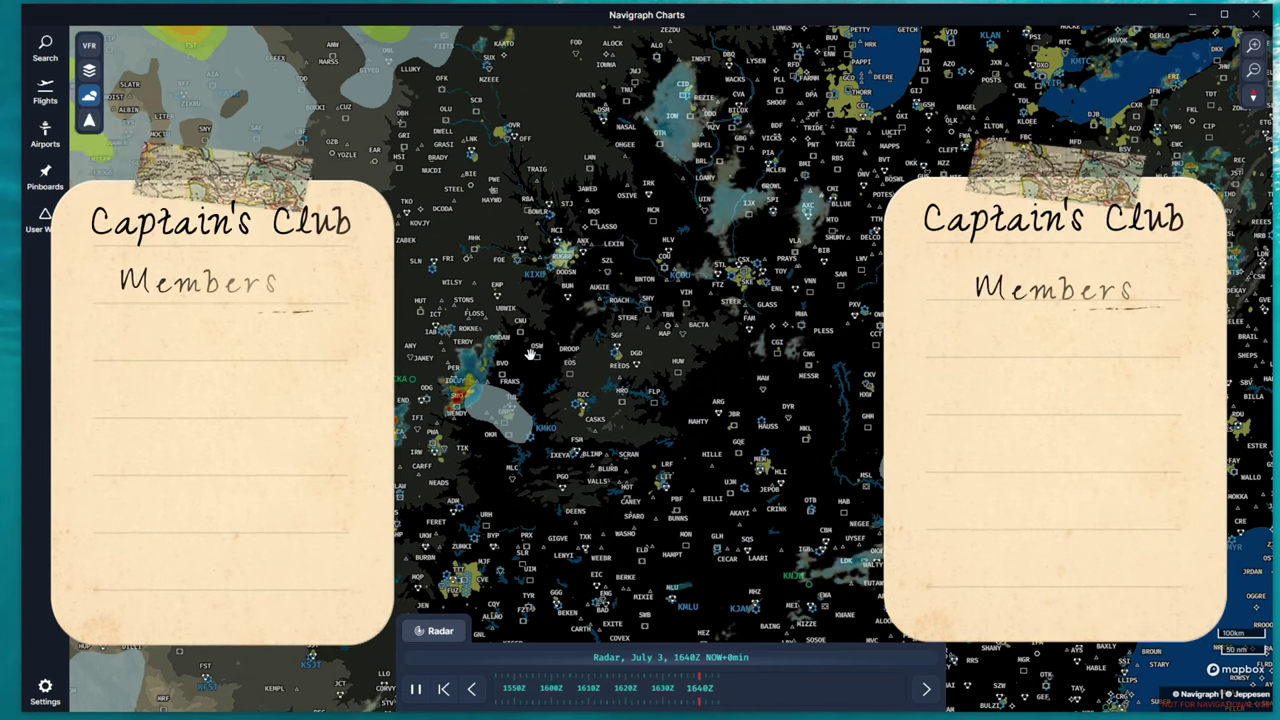